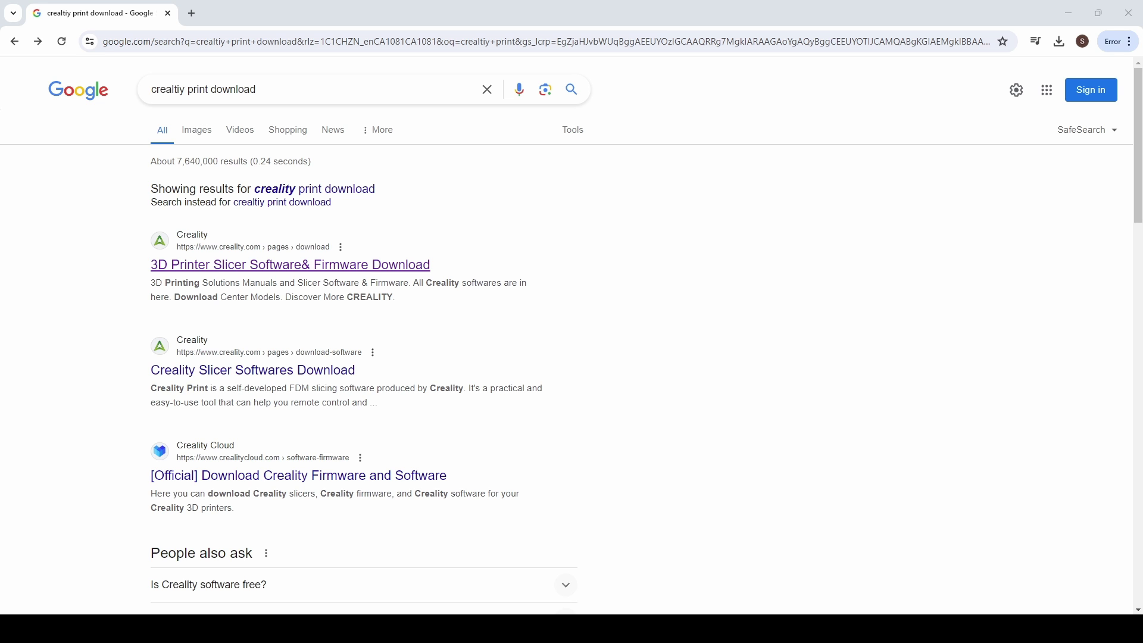
Step: Go to the Creality Print Software Download page under the Creality site's Support menu
{"action": "left_click", "coordinate": [266, 267]}
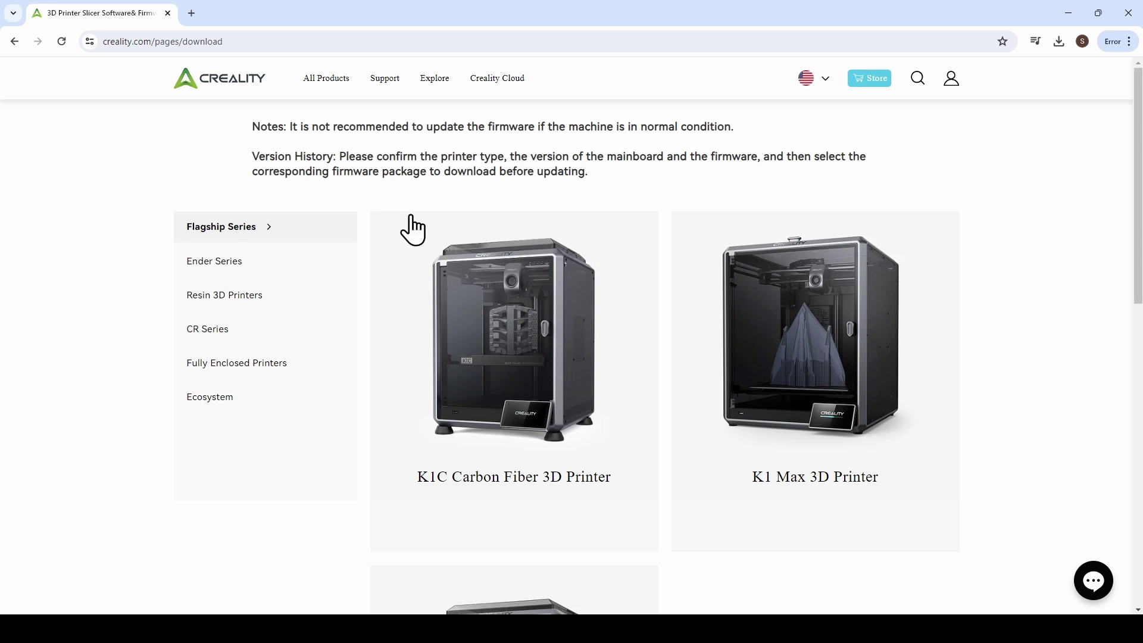
{"action": "mouse_move", "coordinate": [405, 90]}
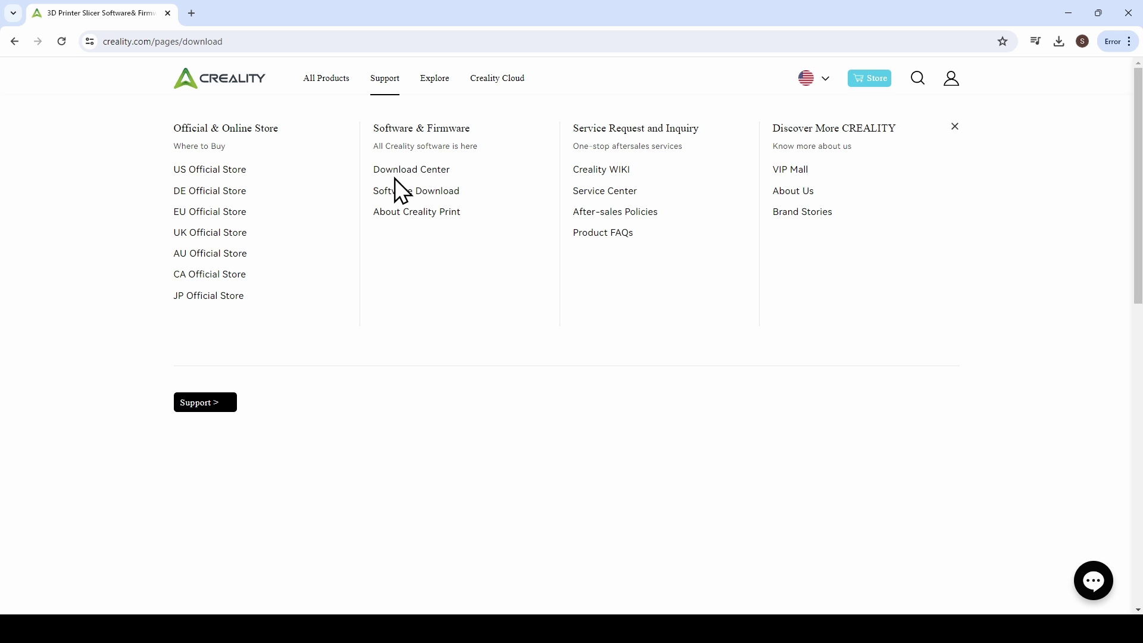
{"action": "left_click", "coordinate": [393, 194]}
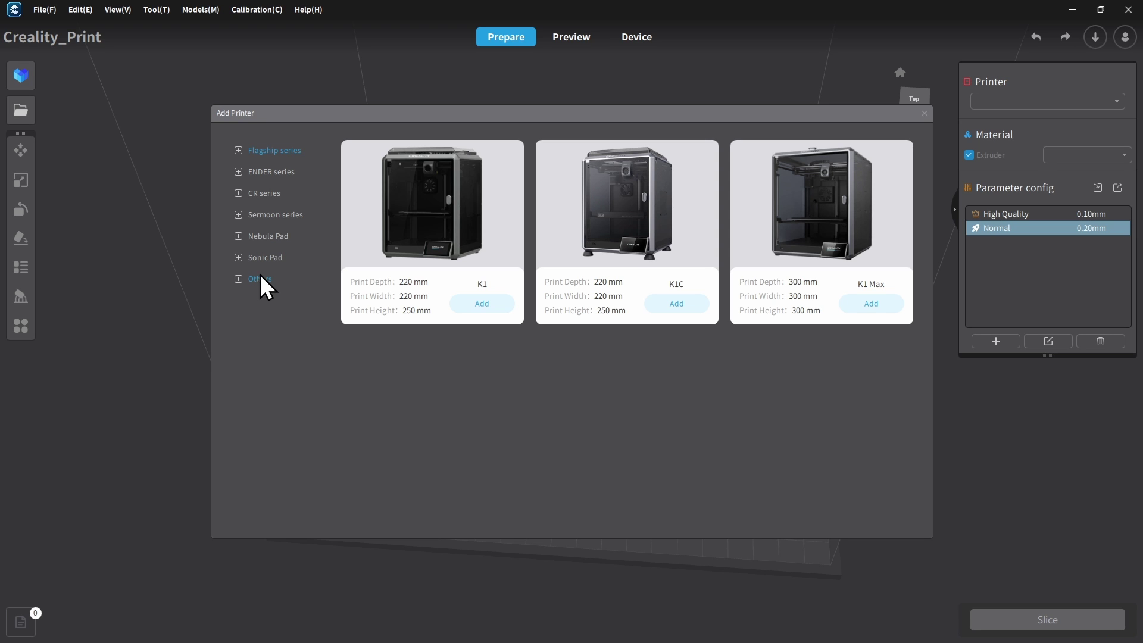
Step: Add the CR-10 SE from the CR series printers with a 0.4mm nozzle
{"action": "left_click", "coordinate": [276, 196]}
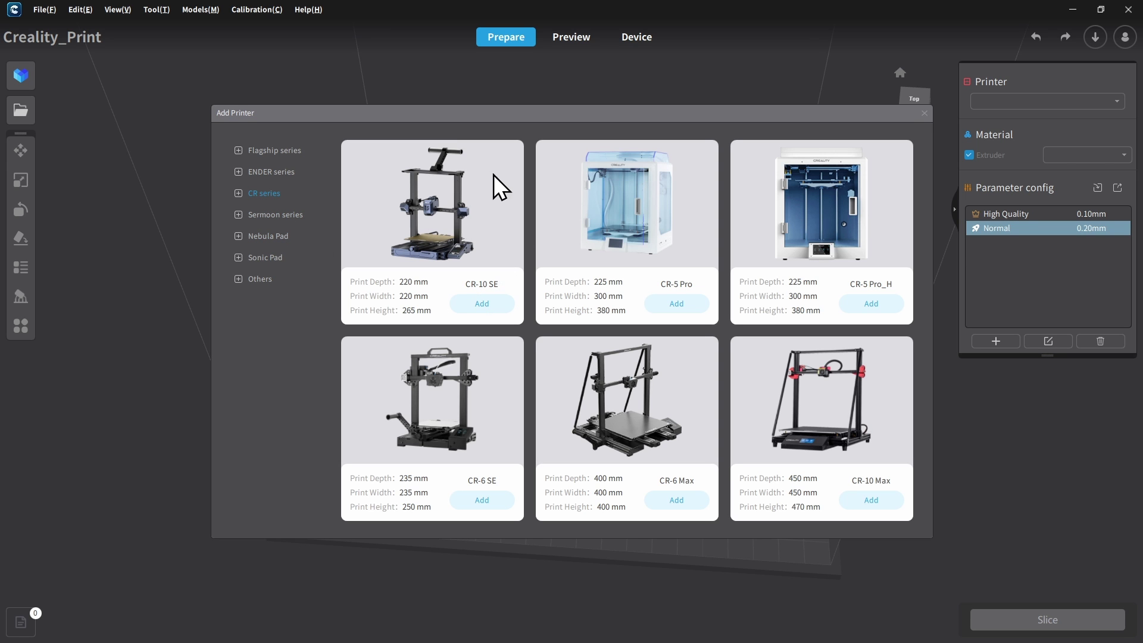
{"action": "scroll", "coordinate": [487, 235], "scroll_direction": "down", "scroll_amount": 10}
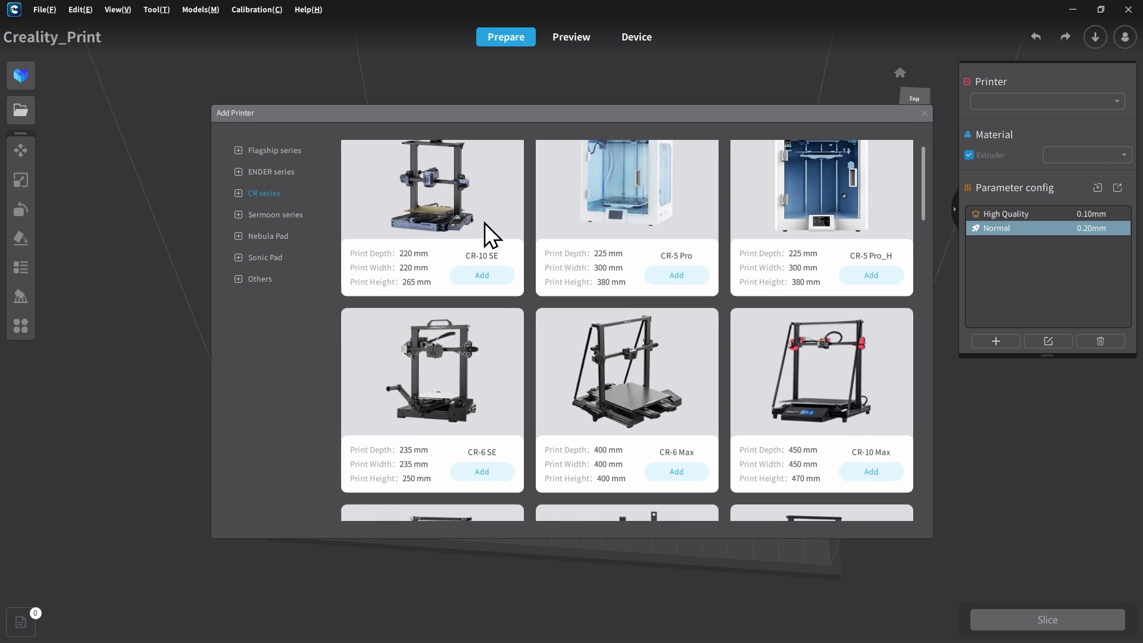
{"action": "scroll", "coordinate": [487, 235], "scroll_direction": "up", "scroll_amount": 10}
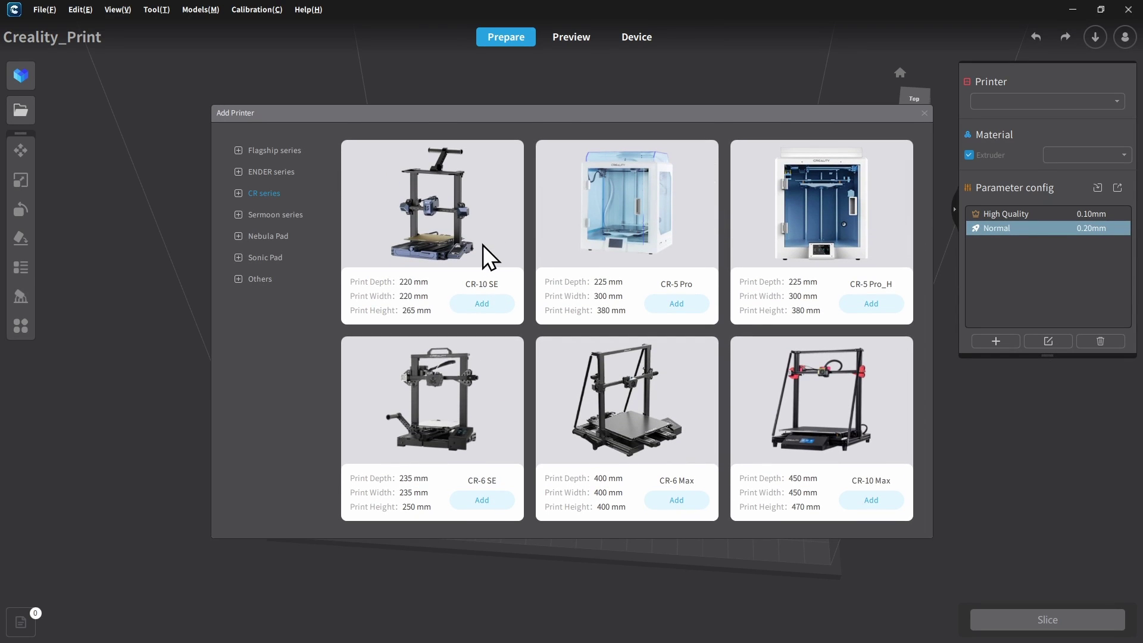
{"action": "left_click", "coordinate": [480, 305]}
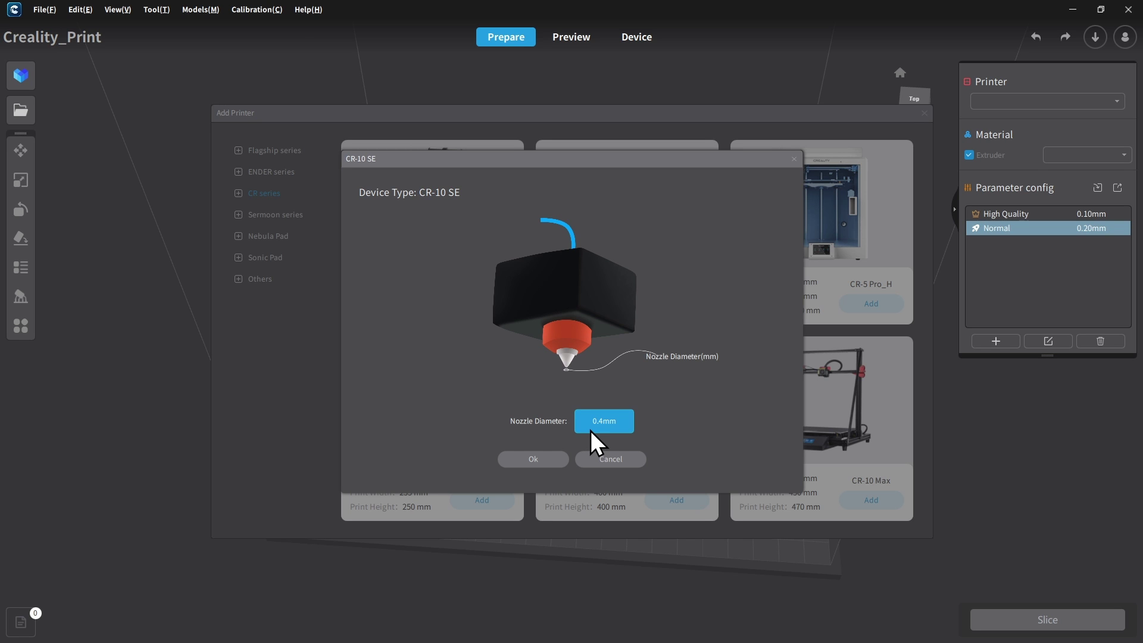
{"action": "left_click", "coordinate": [531, 461]}
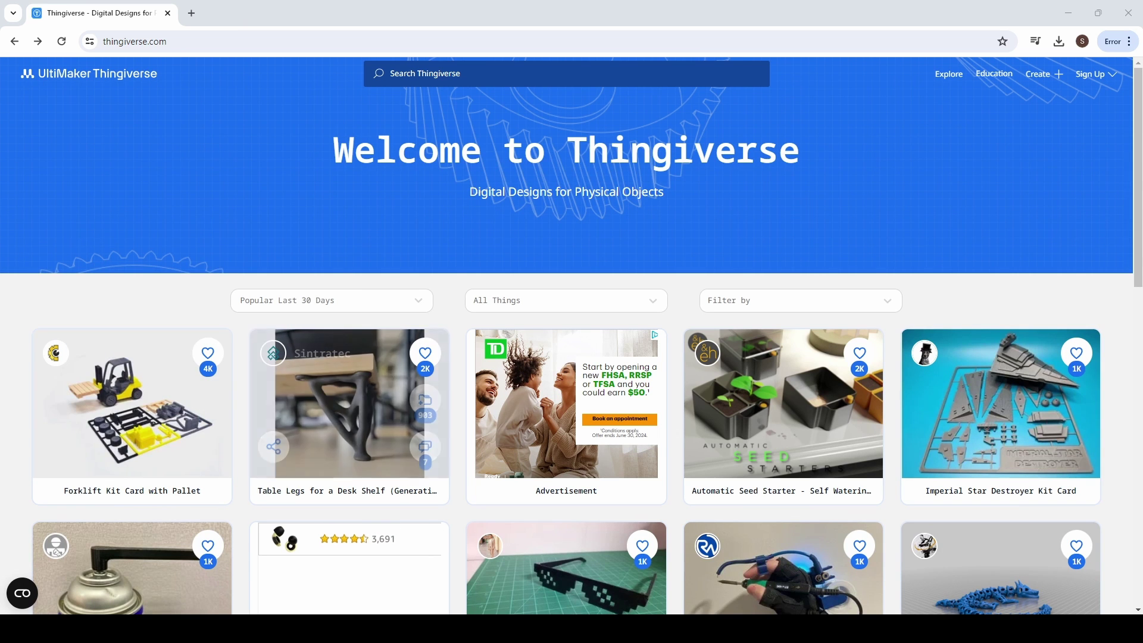
Step: Scroll through the Thingiverse home page's popular designs from the last 30 days
{"action": "scroll", "coordinate": [571, 335], "scroll_direction": "down", "scroll_amount": 8}
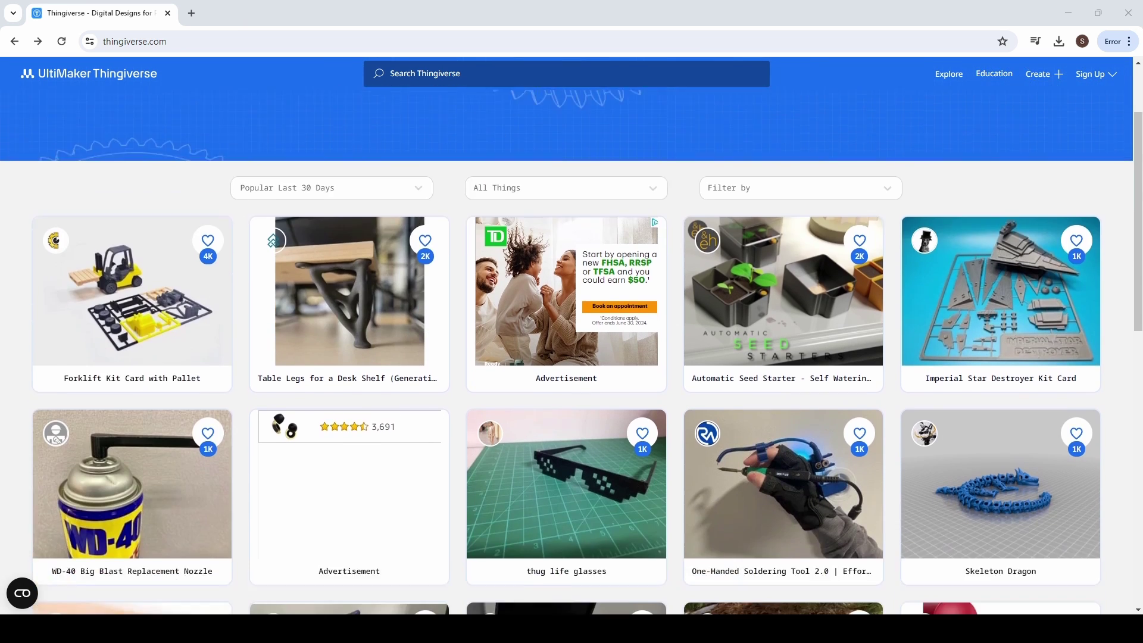
{"action": "scroll", "coordinate": [571, 336], "scroll_direction": "up", "scroll_amount": 8}
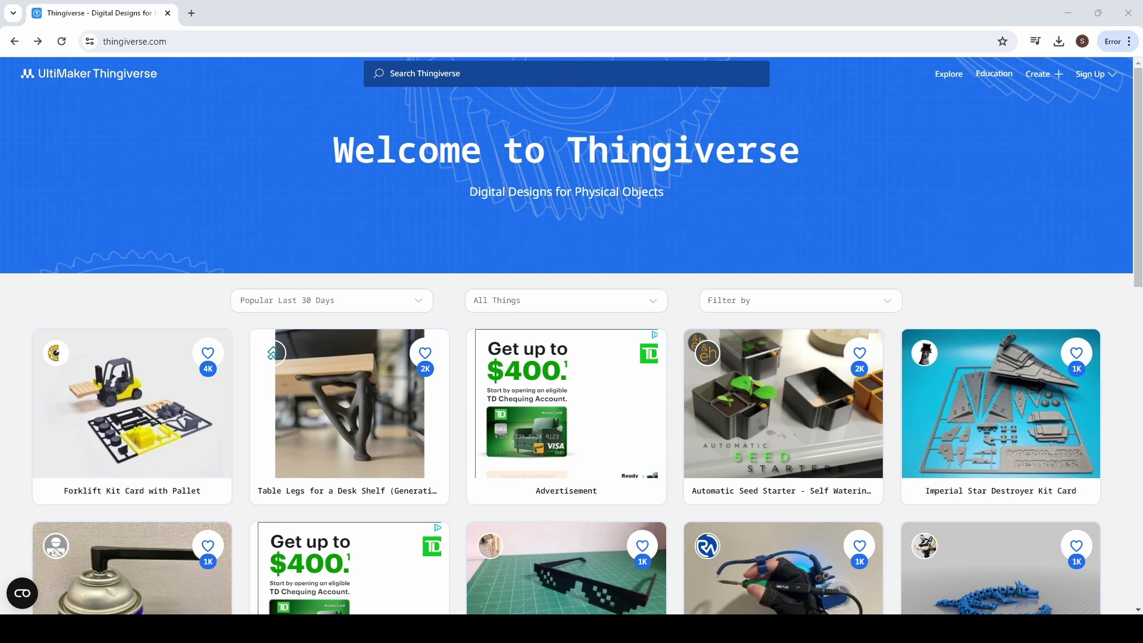
{"action": "left_click", "coordinate": [421, 77]}
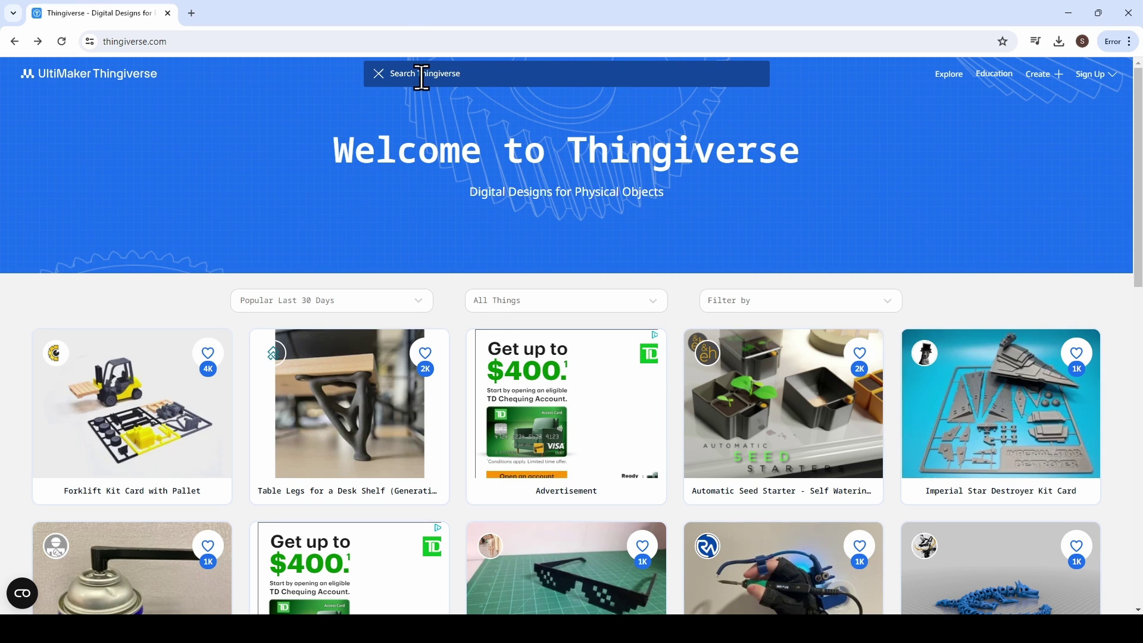
{"action": "type", "text": "105561"}
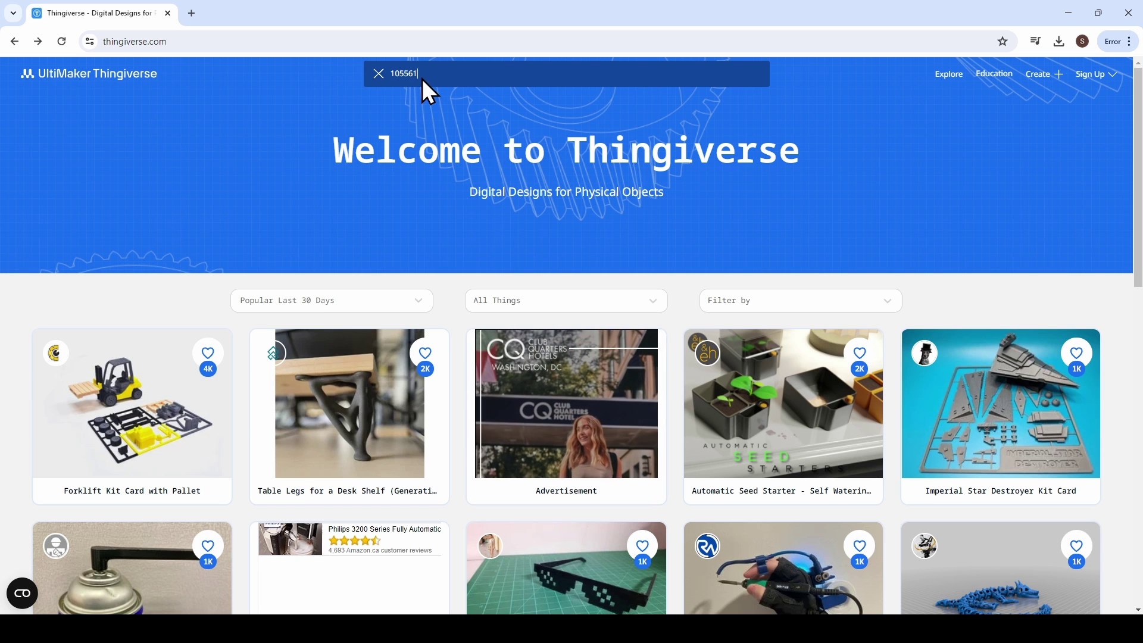
{"action": "key", "text": "Return"}
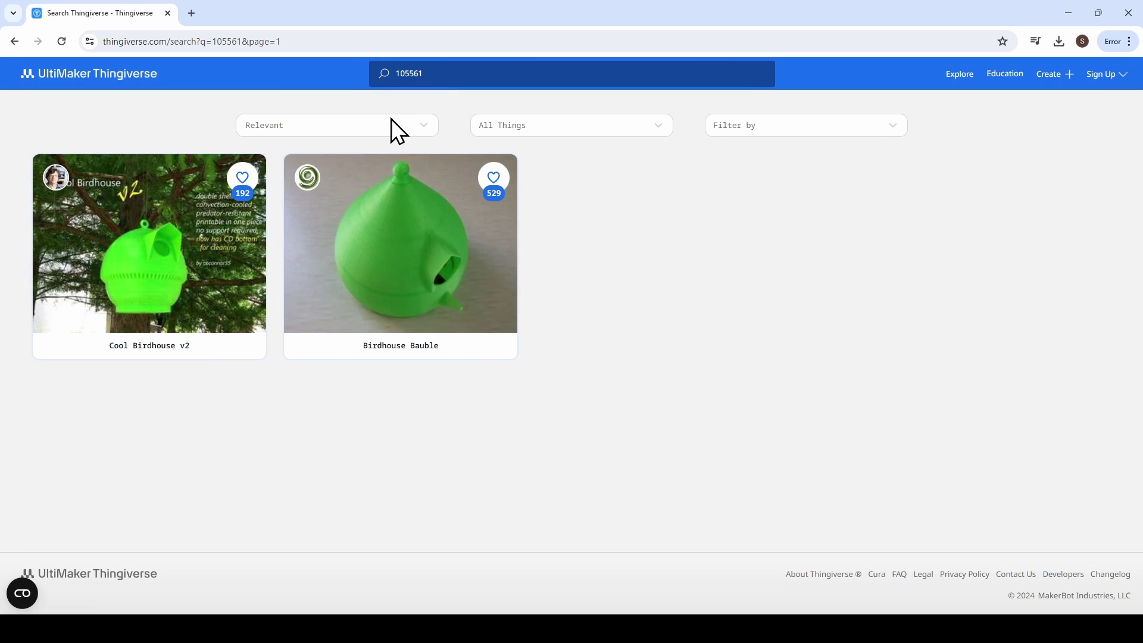
{"action": "left_click", "coordinate": [402, 241]}
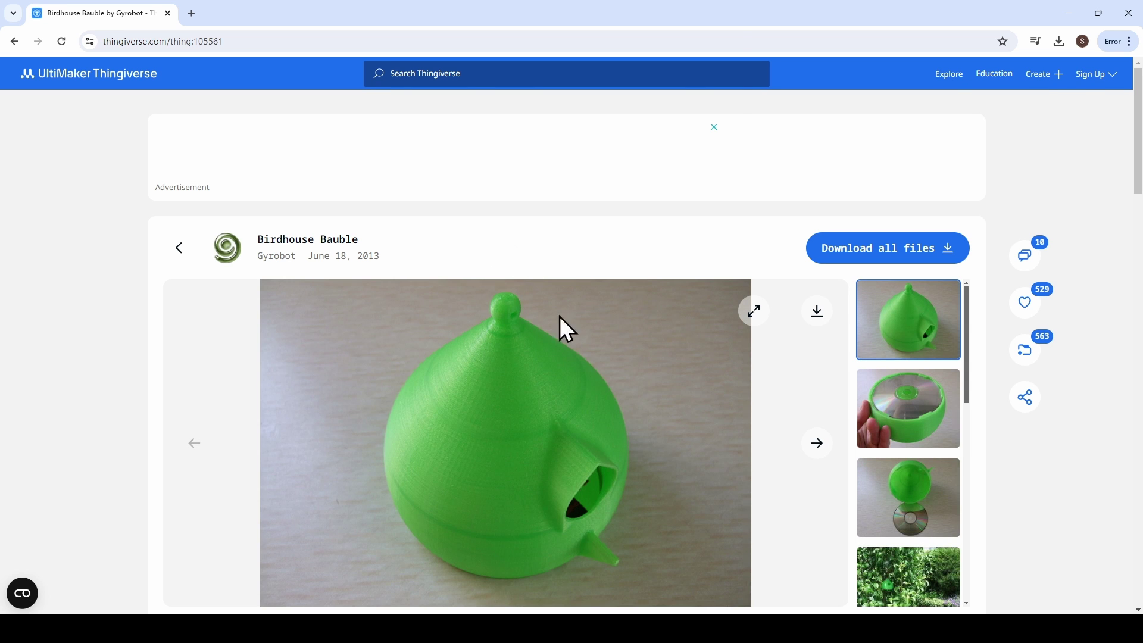
{"action": "scroll", "coordinate": [633, 283], "scroll_direction": "down", "scroll_amount": 3}
{"action": "scroll", "coordinate": [633, 283], "scroll_direction": "up", "scroll_amount": 3}
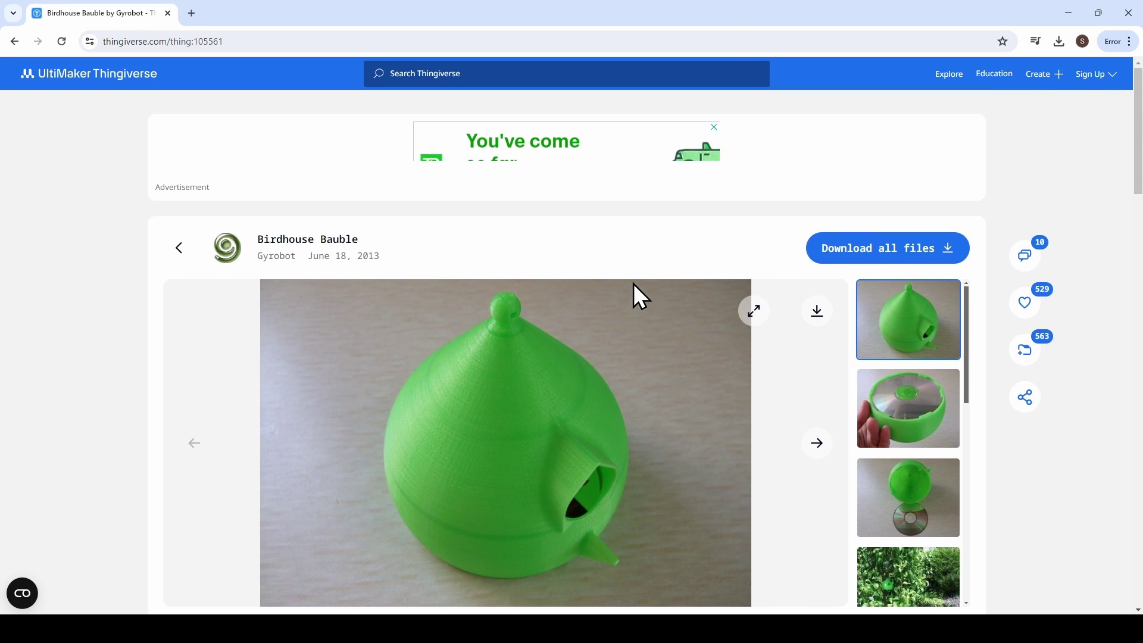
{"action": "scroll", "coordinate": [937, 363], "scroll_direction": "down", "scroll_amount": 1}
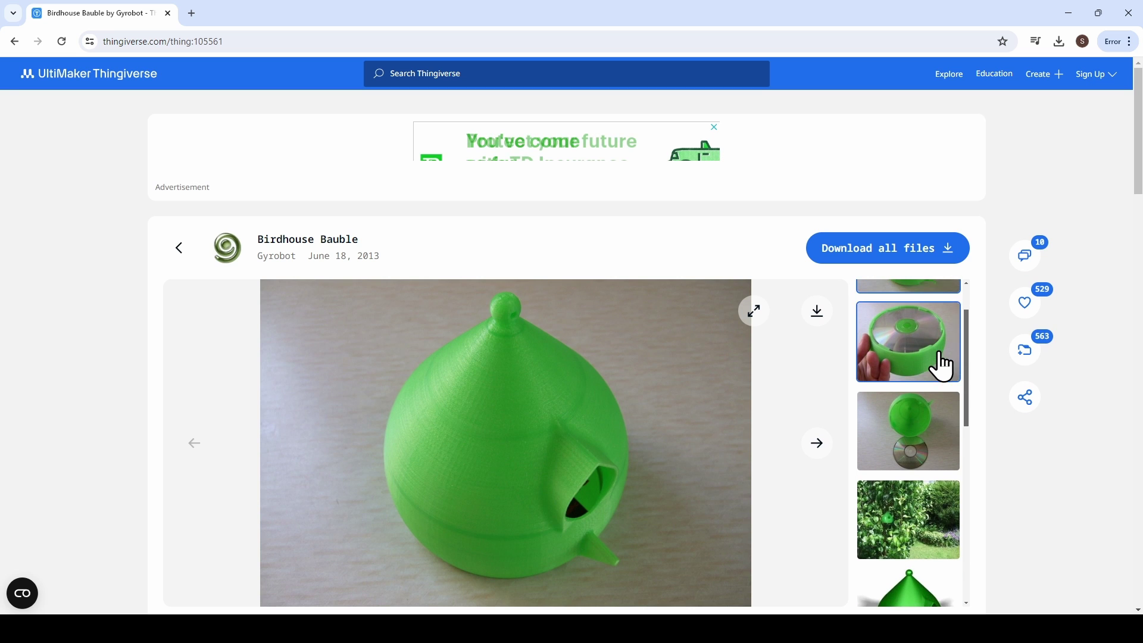
{"action": "scroll", "coordinate": [940, 366], "scroll_direction": "up", "scroll_amount": 1}
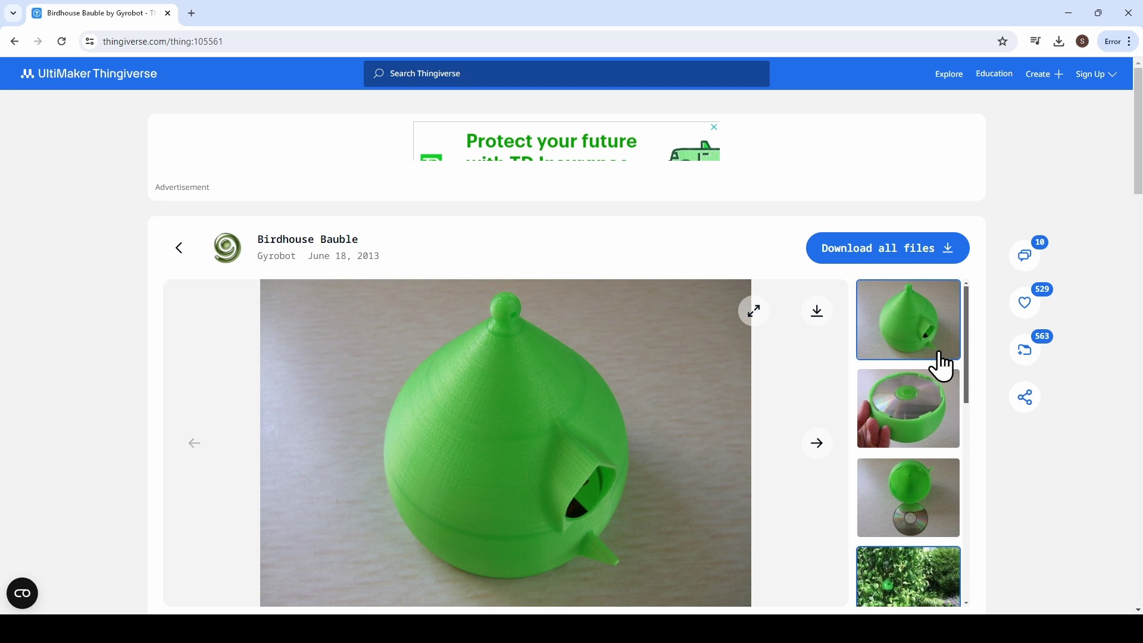
{"action": "left_click", "coordinate": [901, 420]}
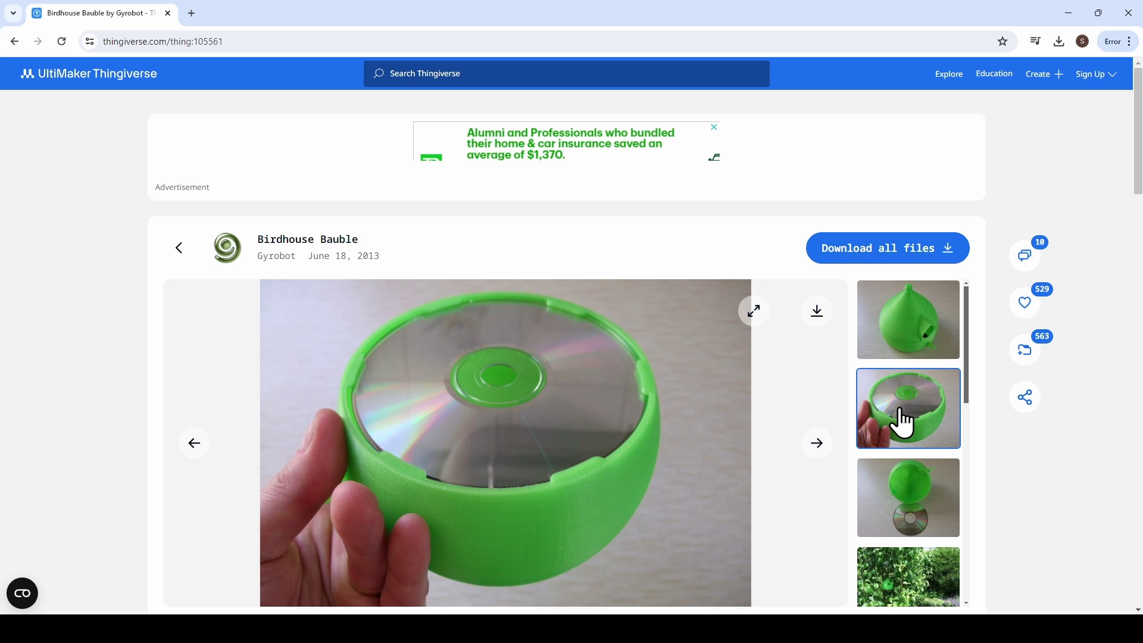
{"action": "scroll", "coordinate": [902, 419], "scroll_direction": "down", "scroll_amount": 8}
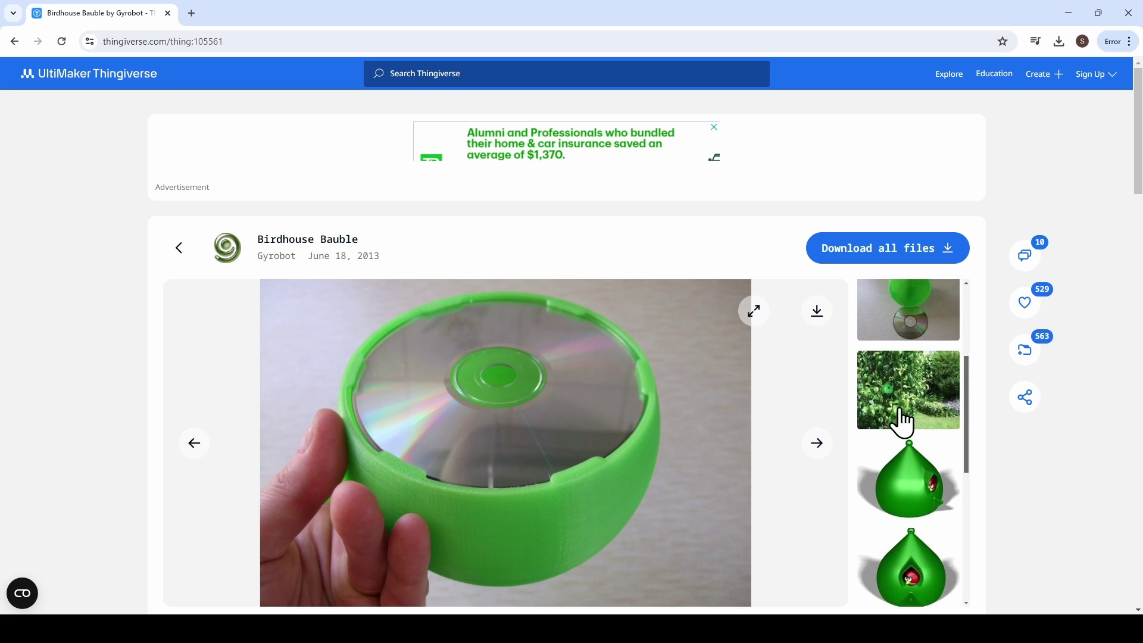
{"action": "scroll", "coordinate": [902, 419], "scroll_direction": "down", "scroll_amount": 1}
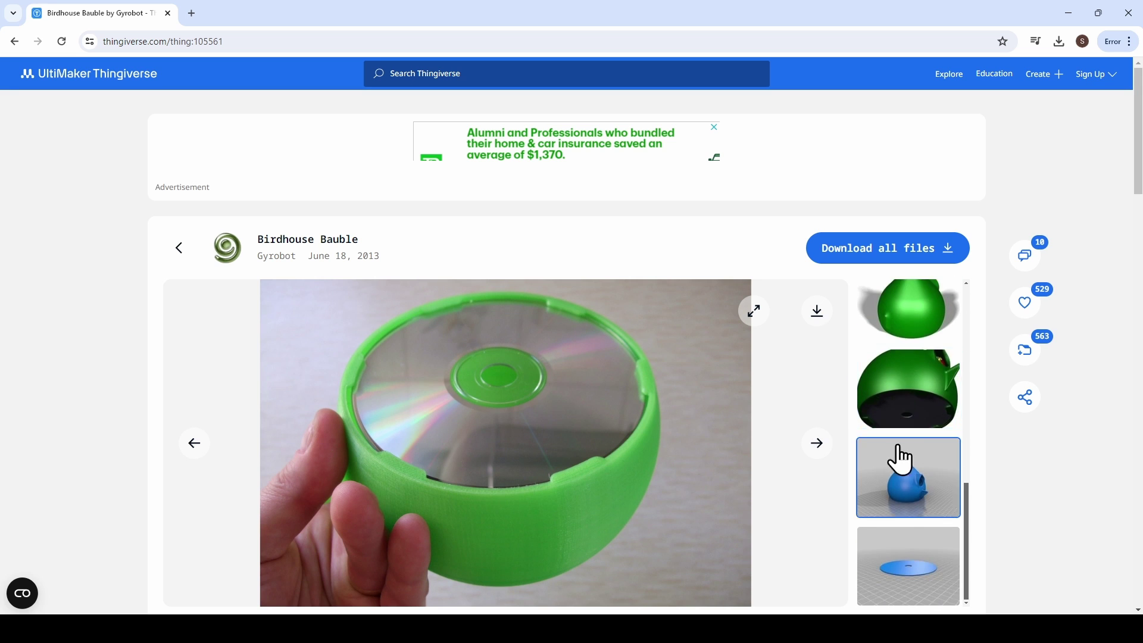
{"action": "left_click", "coordinate": [903, 557]}
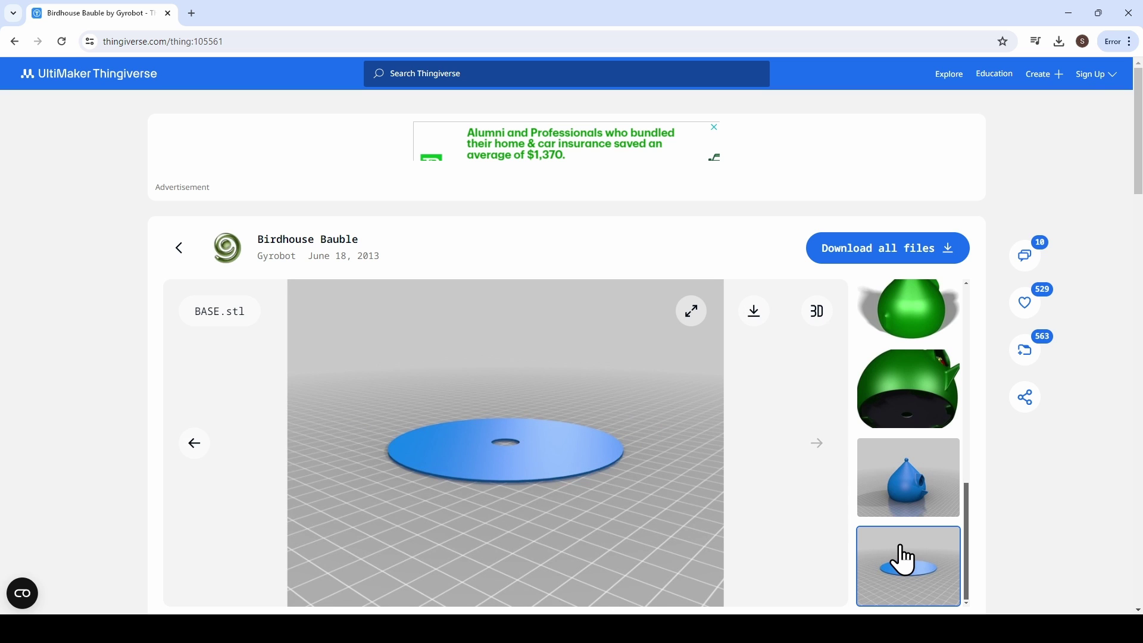
{"action": "scroll", "coordinate": [688, 487], "scroll_direction": "down", "scroll_amount": 5}
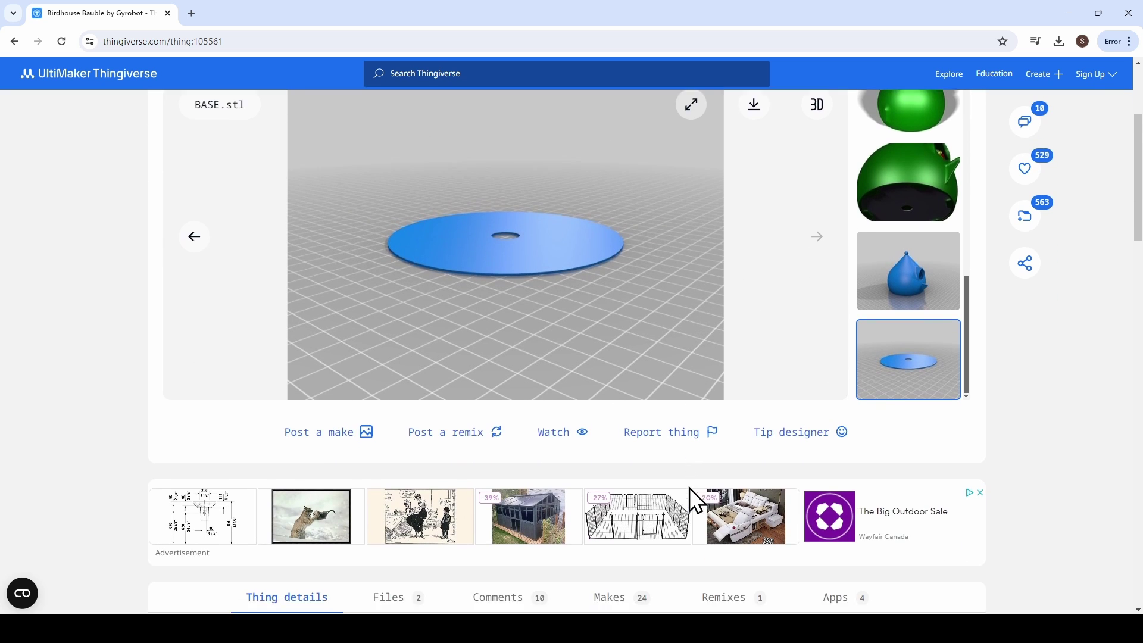
{"action": "scroll", "coordinate": [690, 487], "scroll_direction": "down", "scroll_amount": 3}
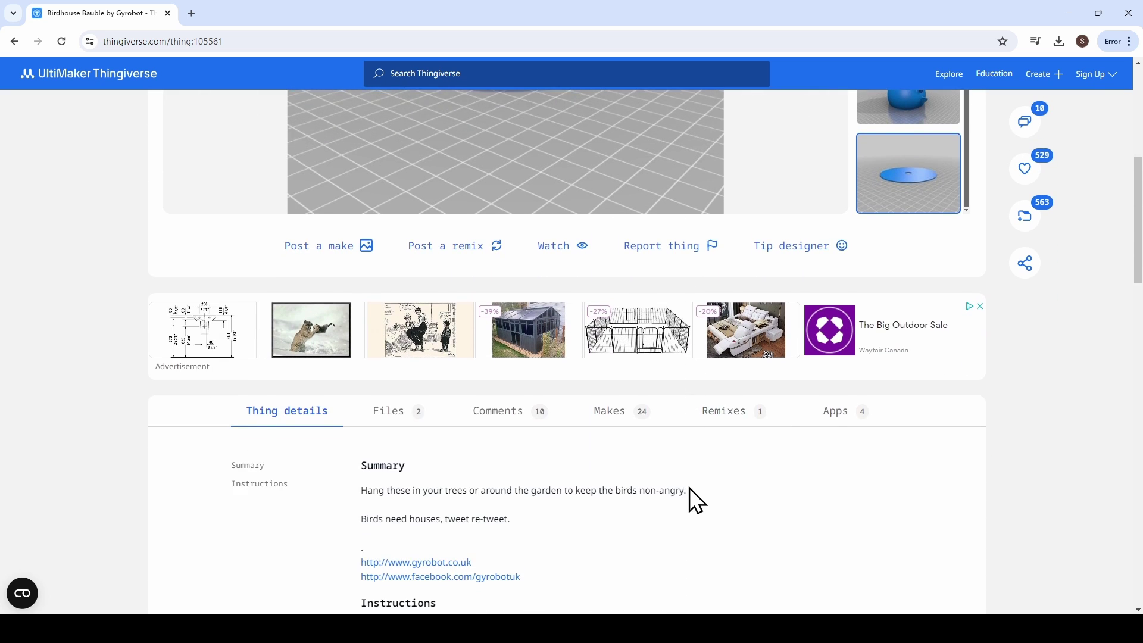
{"action": "scroll", "coordinate": [689, 487], "scroll_direction": "down", "scroll_amount": 1}
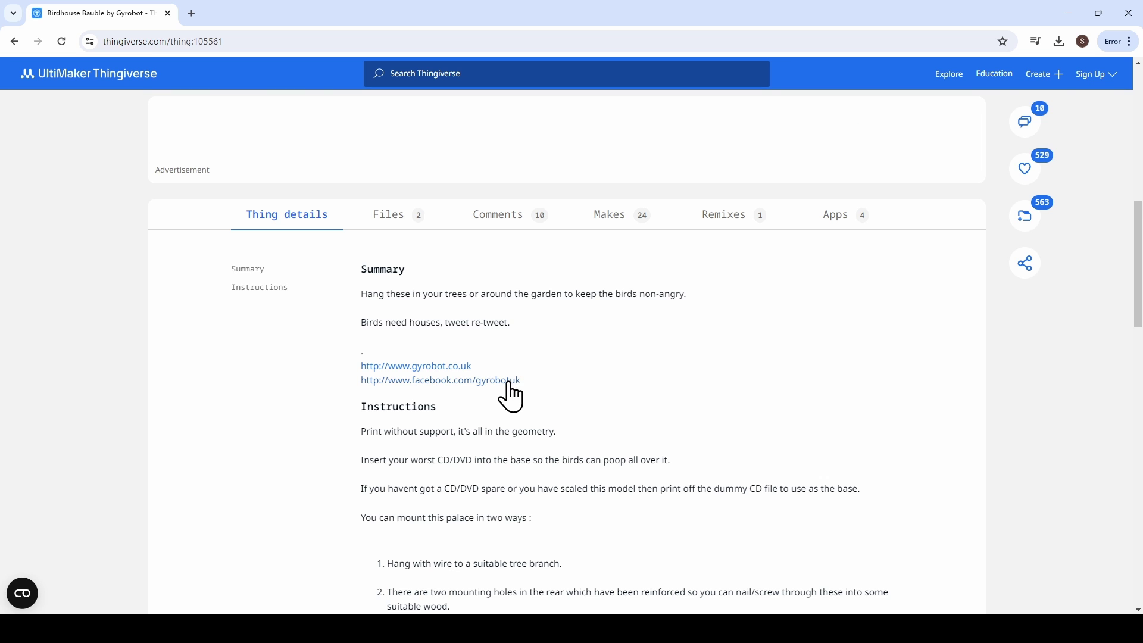
{"action": "scroll", "coordinate": [509, 384], "scroll_direction": "down", "scroll_amount": 3}
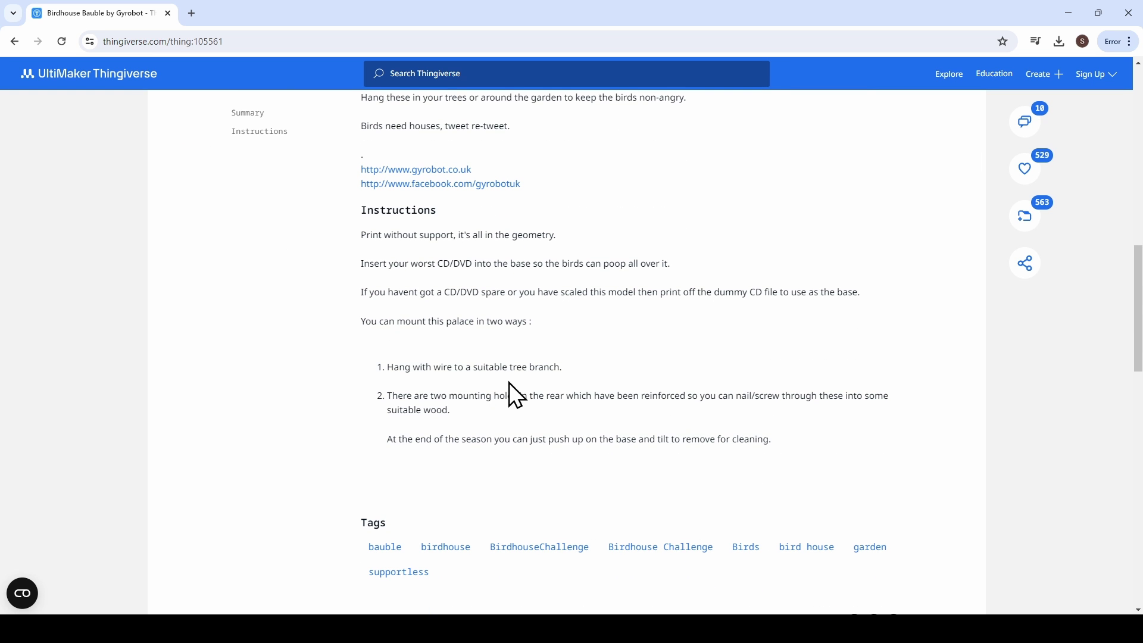
{"action": "scroll", "coordinate": [509, 383], "scroll_direction": "up", "scroll_amount": 1}
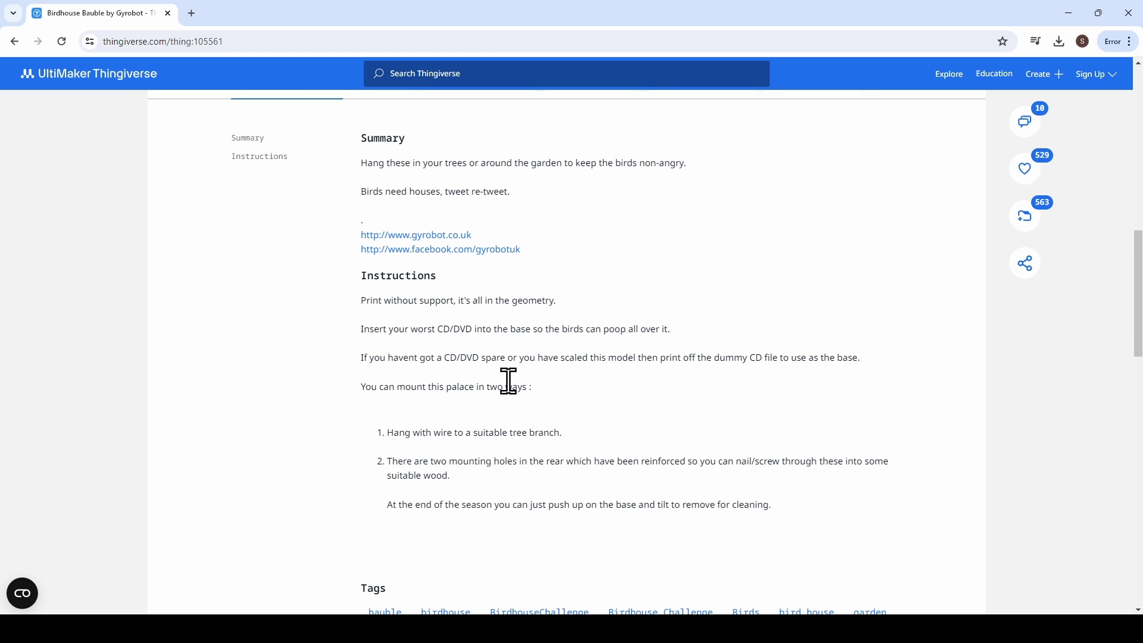
{"action": "scroll", "coordinate": [508, 380], "scroll_direction": "up", "scroll_amount": 4}
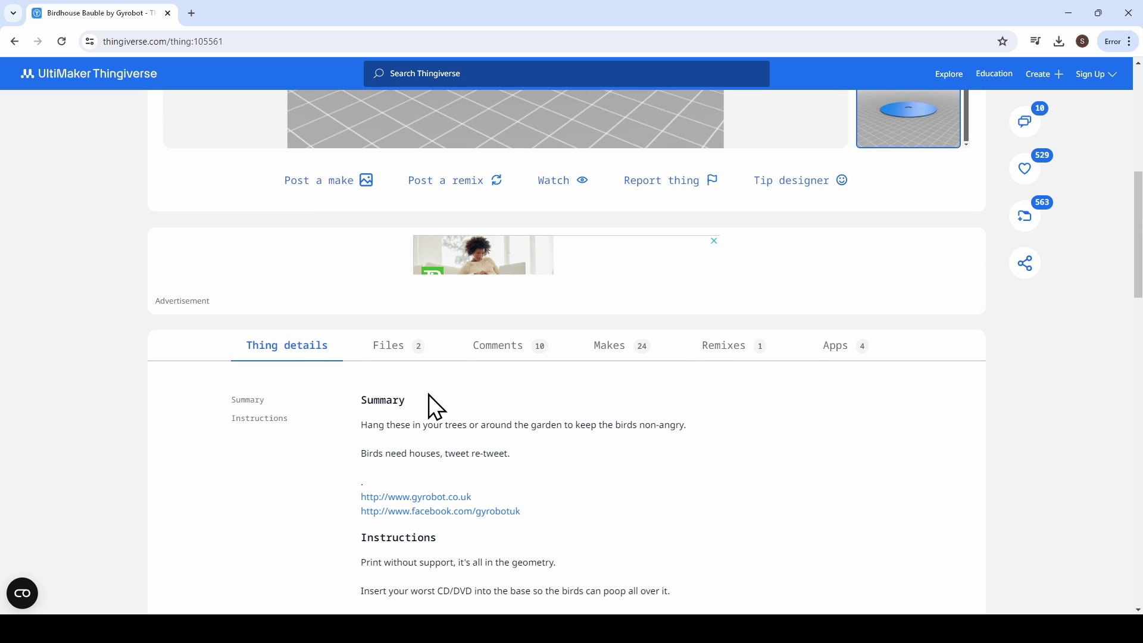
Step: Download BIRDHOUSE_BAUBLE.stl from the Birdhouse Bauble's Files list
{"action": "left_click", "coordinate": [405, 342]}
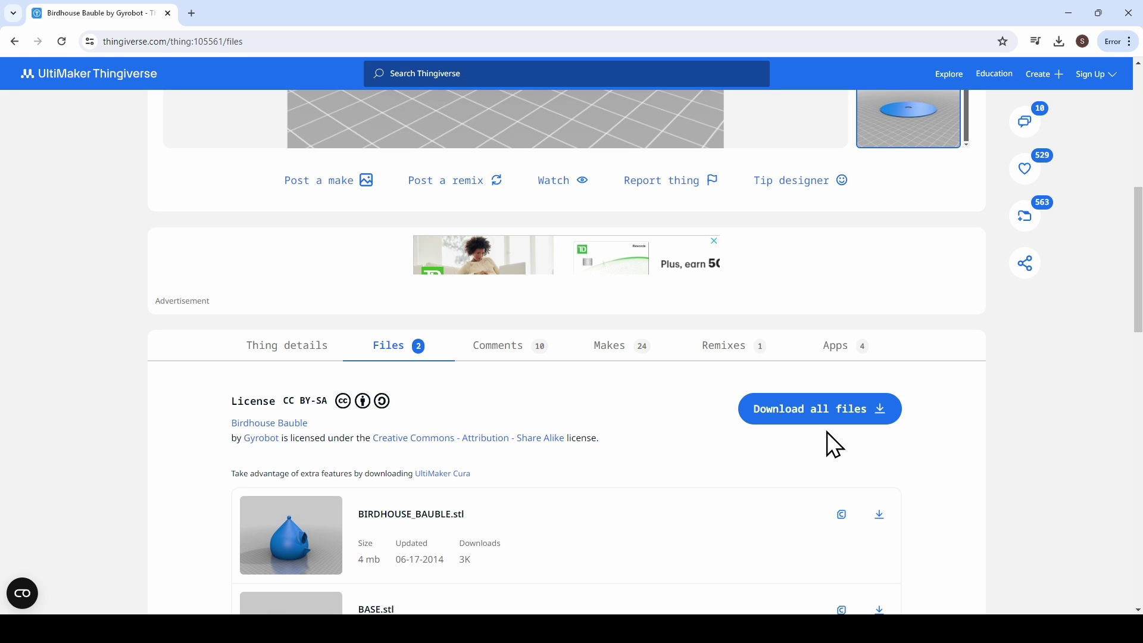
{"action": "scroll", "coordinate": [826, 433], "scroll_direction": "down", "scroll_amount": 3}
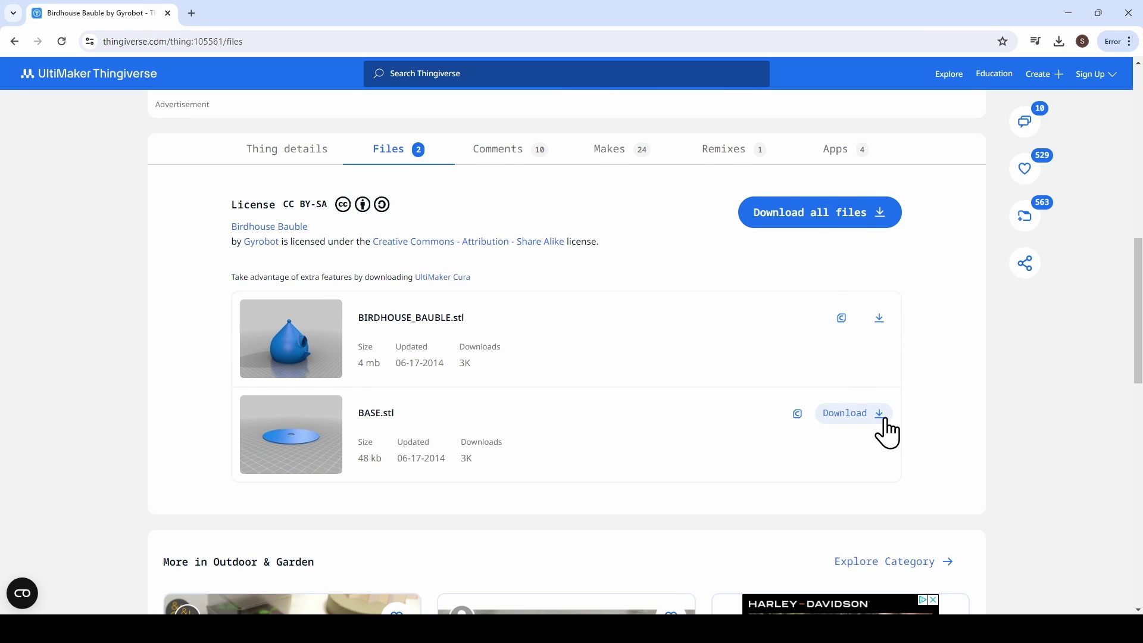
{"action": "left_click", "coordinate": [876, 319]}
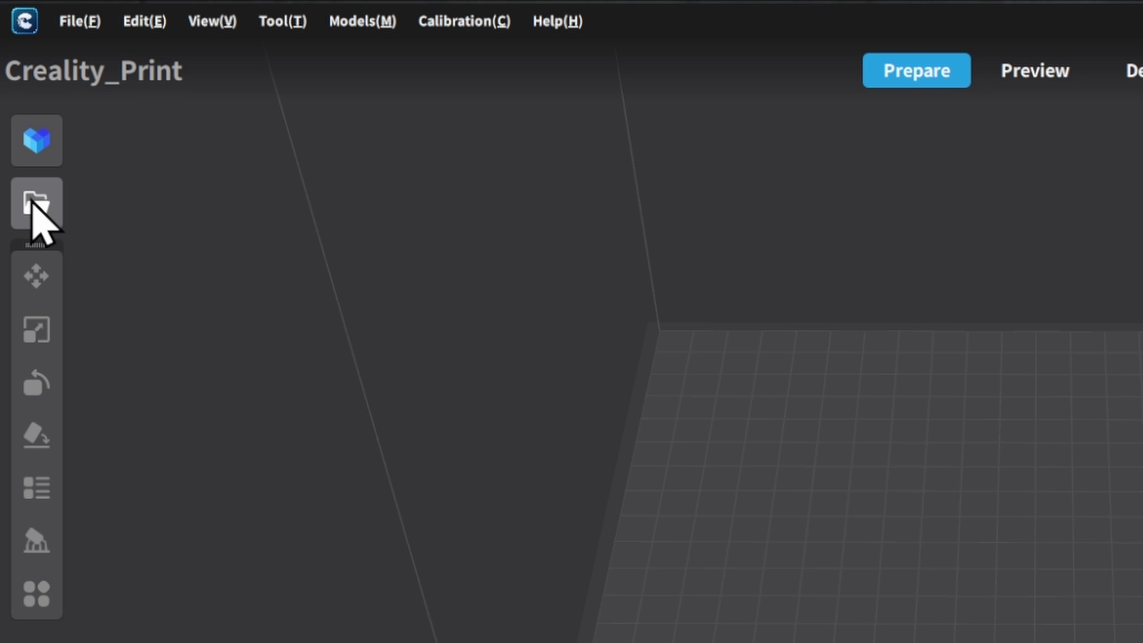
Step: Open BIRDHOUSE_BAUBLE.stl from Downloads, placing it at X 110, Y 110, Z 0 mm
{"action": "left_click", "coordinate": [32, 202]}
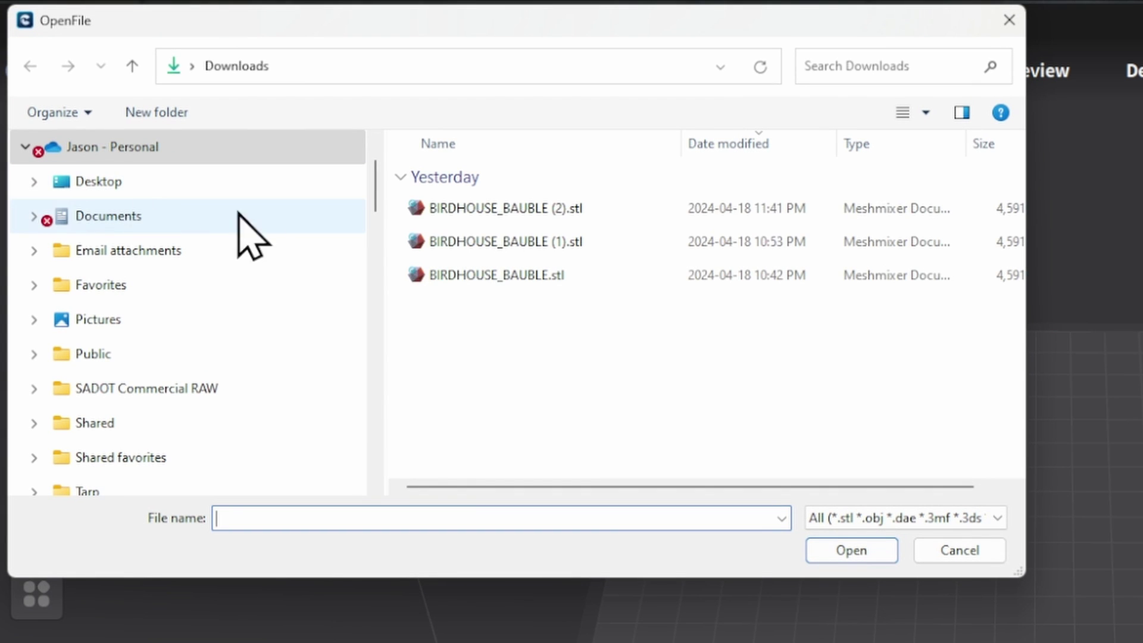
{"action": "left_click", "coordinate": [468, 275]}
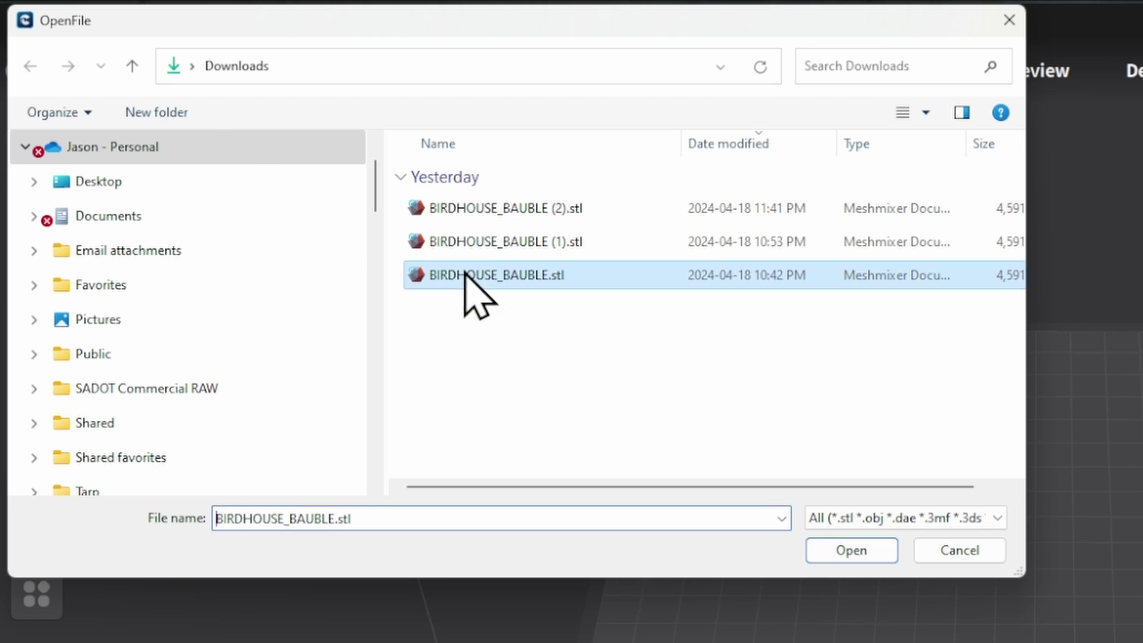
{"action": "double_click", "coordinate": [468, 275]}
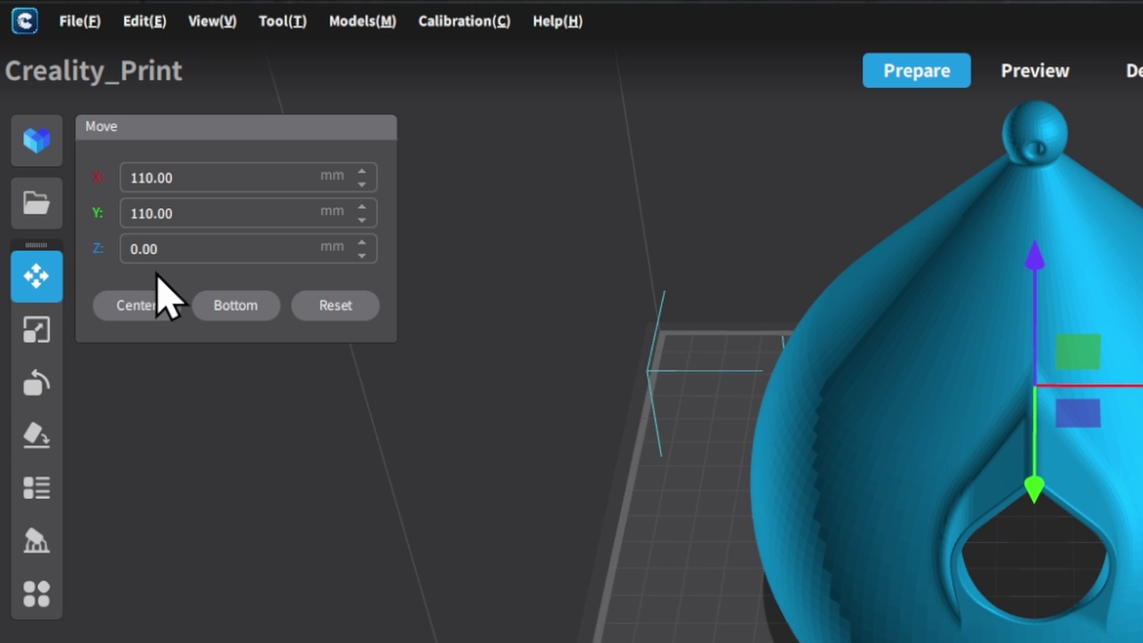
Step: Check the model's Z position, then view its 100% scale of 139.49 × 162.00 × 137.00 mm
{"action": "left_click", "coordinate": [170, 253]}
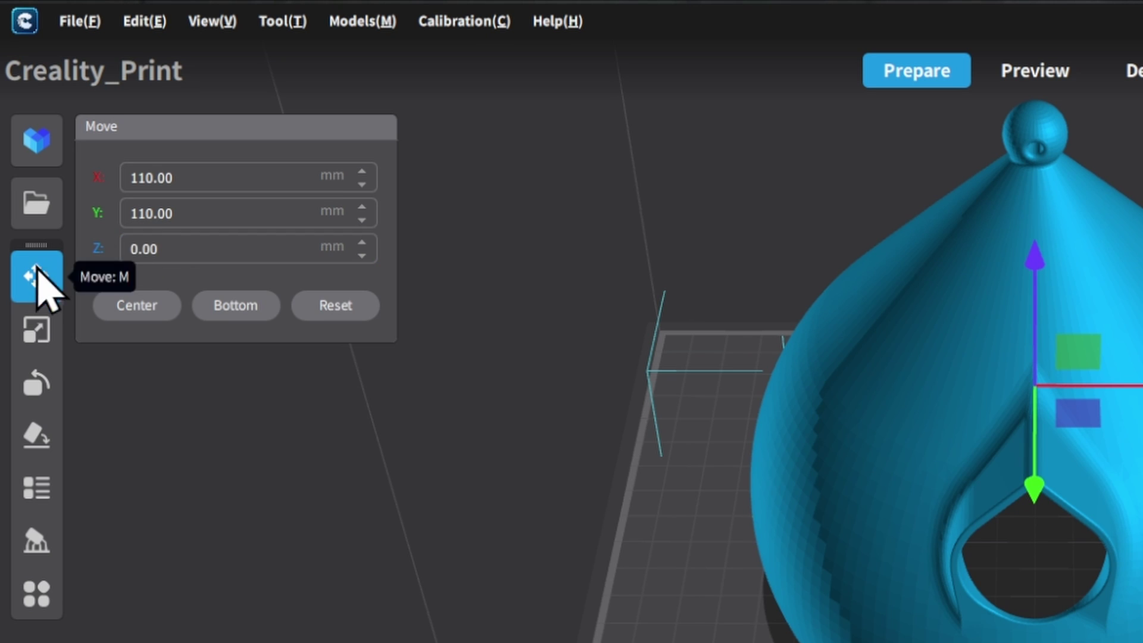
{"action": "left_click", "coordinate": [37, 330]}
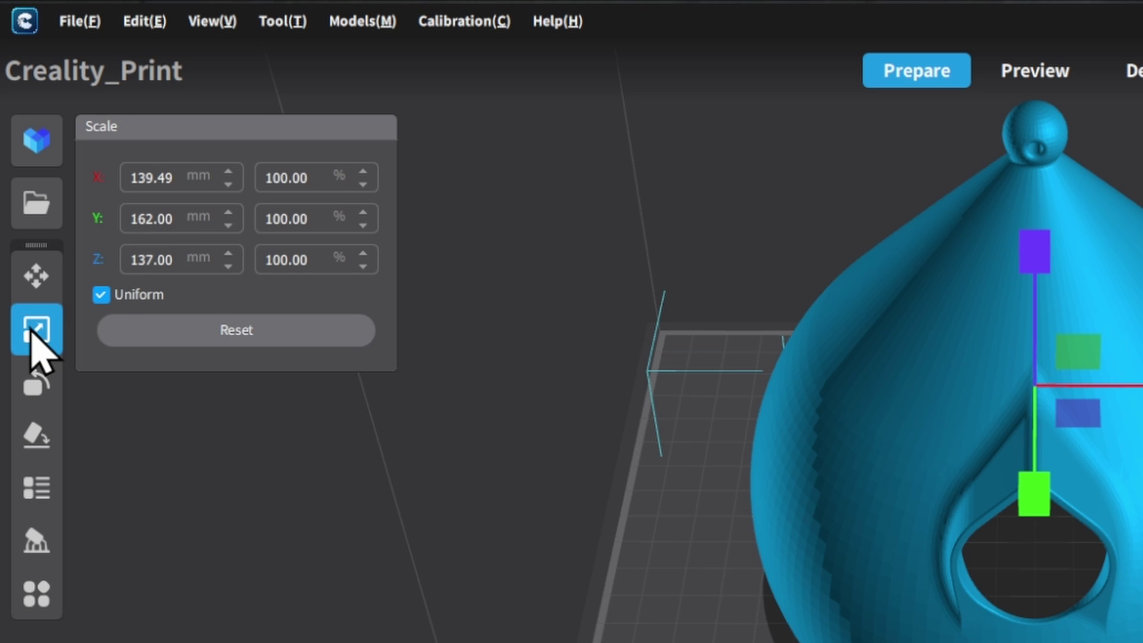
Step: Review the birdhouse's rotation values, then activate Lay Flat to show its possible resting faces
{"action": "left_click", "coordinate": [38, 386]}
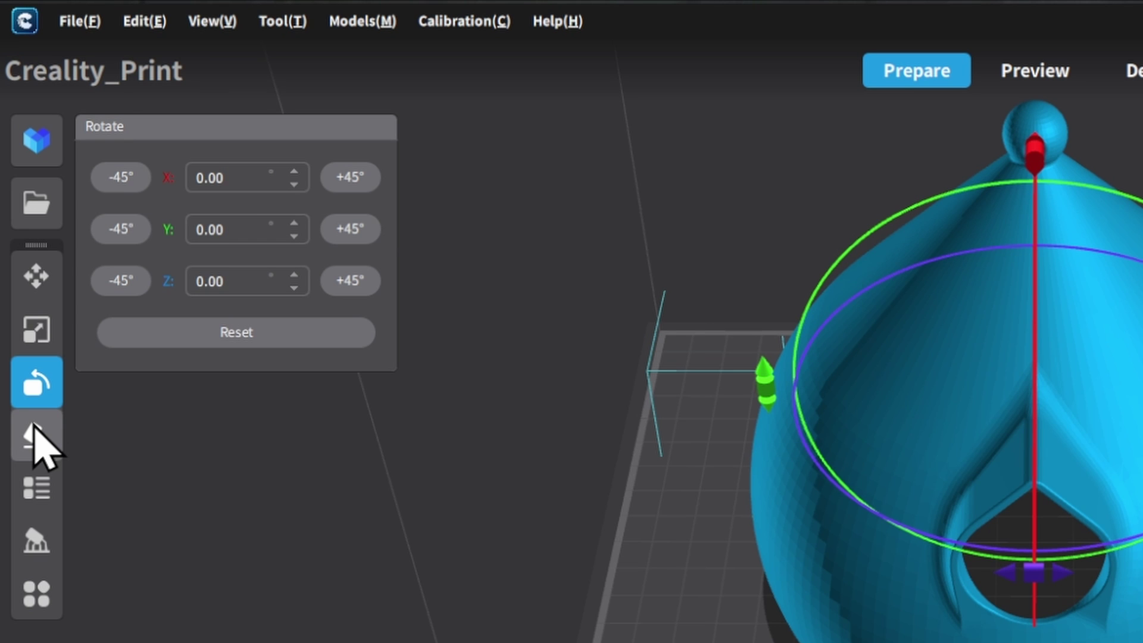
{"action": "left_click", "coordinate": [34, 425]}
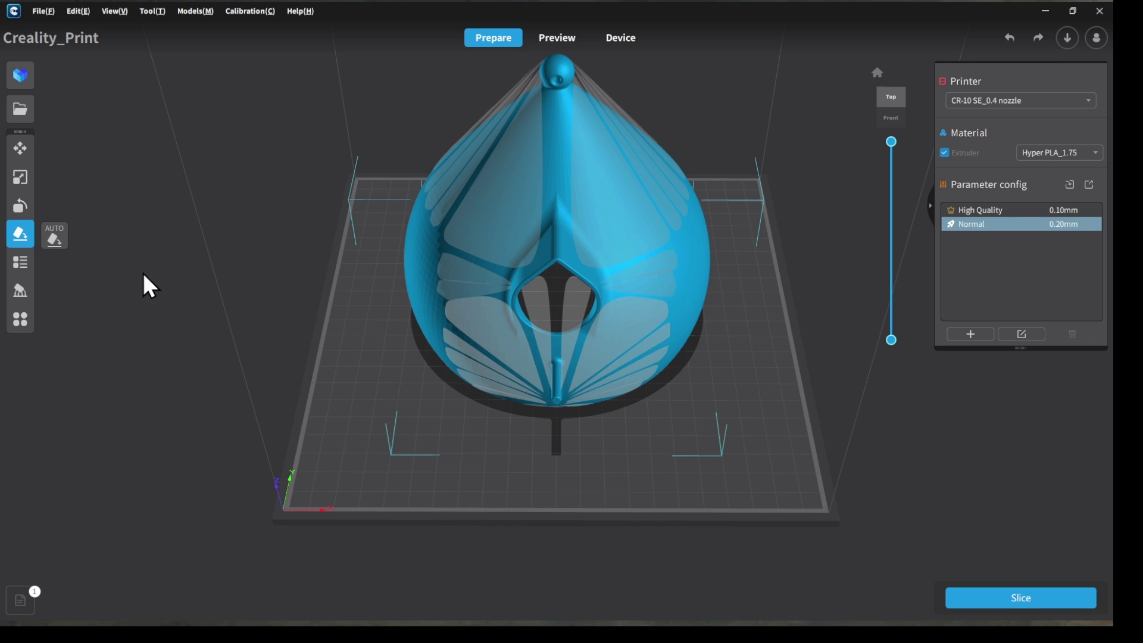
Step: Show the support settings (10 mm grid, 30° max angle) and orbit around the birdhouse
{"action": "left_click", "coordinate": [23, 268]}
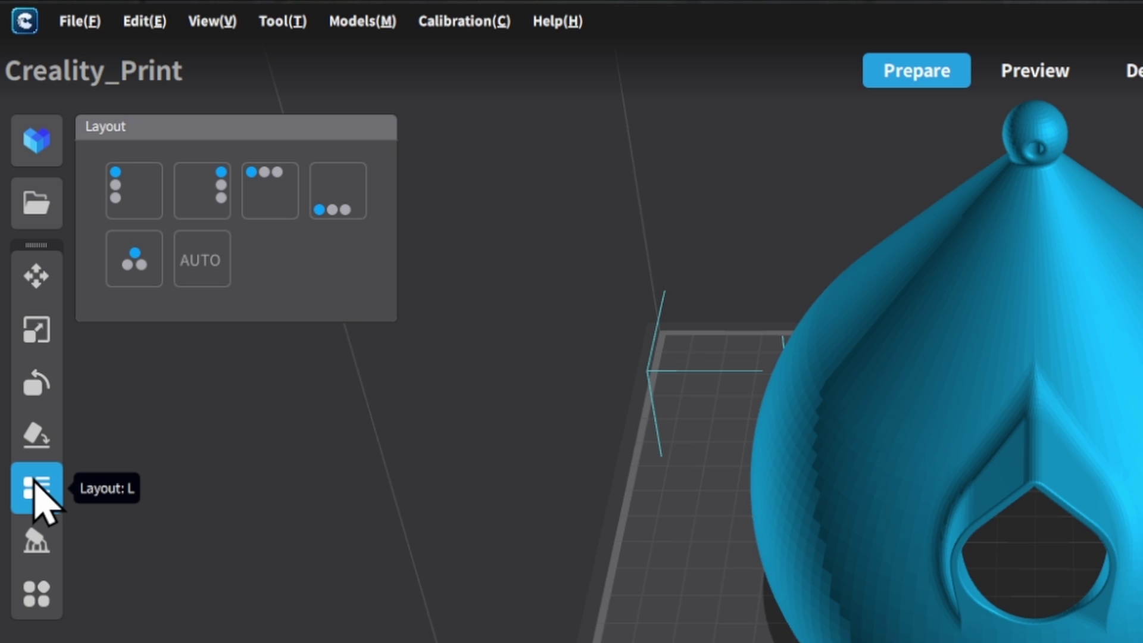
{"action": "left_click", "coordinate": [36, 545]}
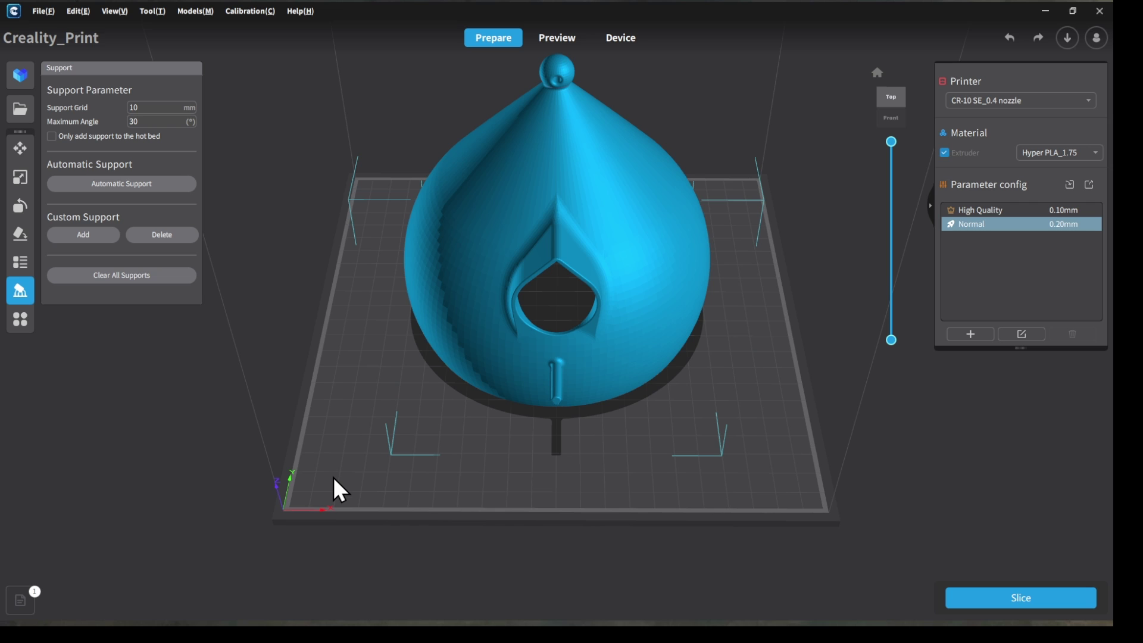
{"action": "right_click_drag", "start_coordinate": [333, 476], "coordinate": [769, 348]}
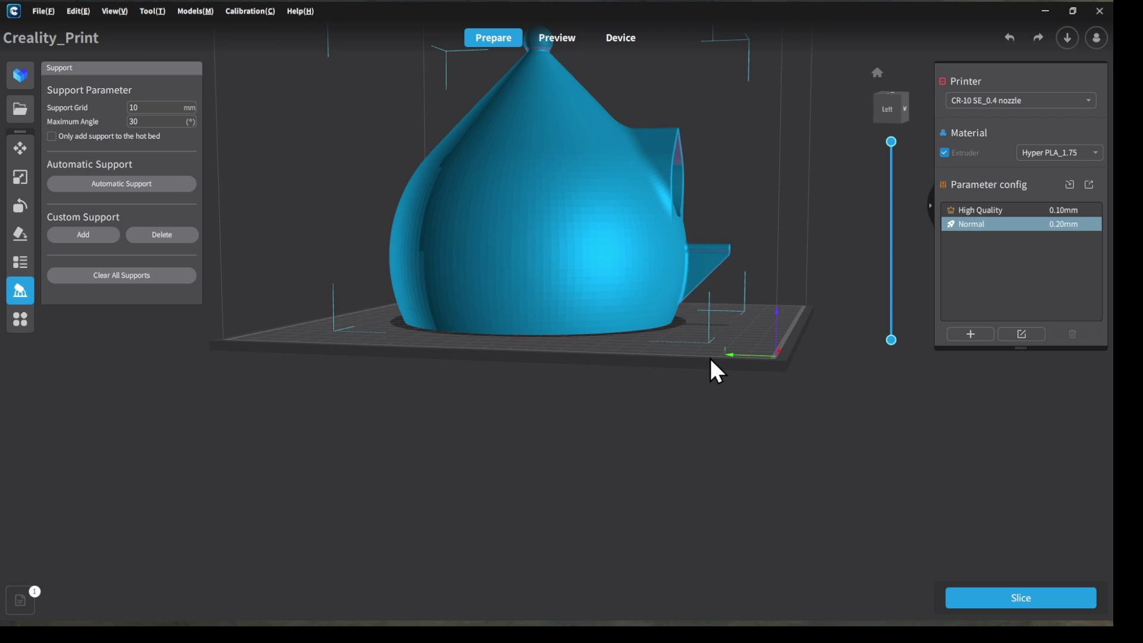
{"action": "right_click_drag", "start_coordinate": [709, 358], "coordinate": [413, 400]}
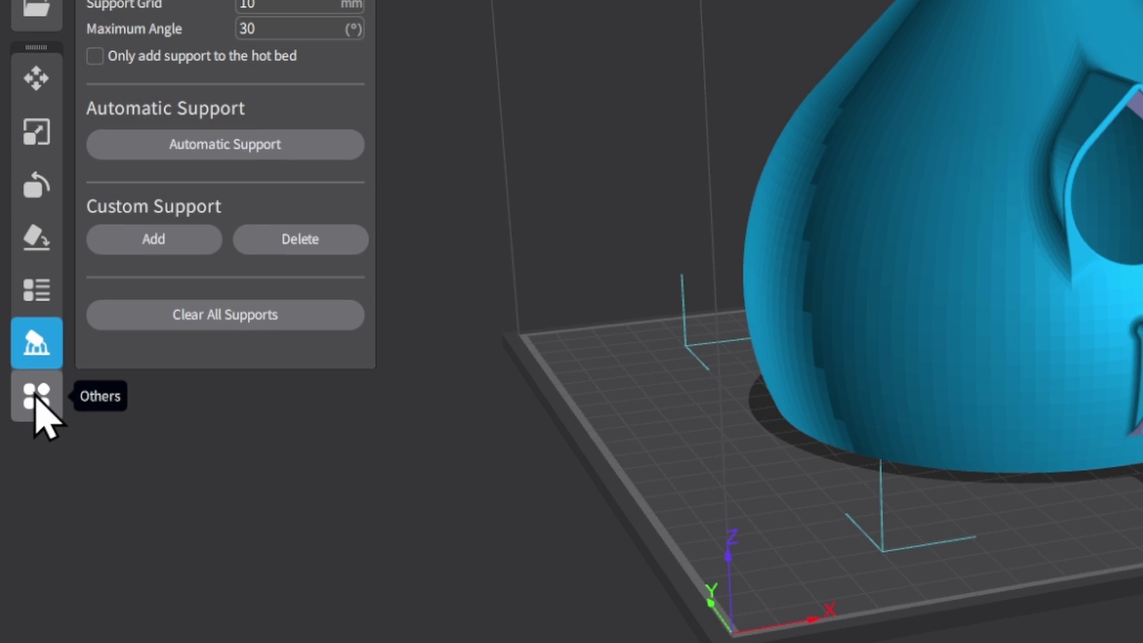
Step: Close the extra tools panel and return to the Move panel showing Y 110 mm, Z 0 mm
{"action": "left_click", "coordinate": [19, 320]}
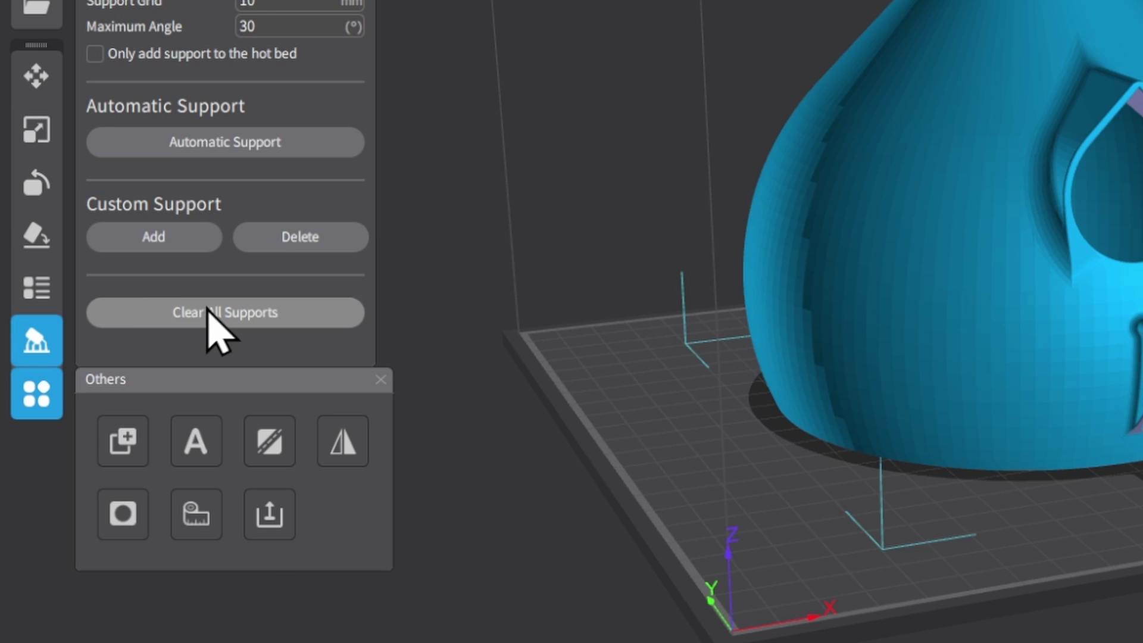
{"action": "left_click", "coordinate": [36, 401]}
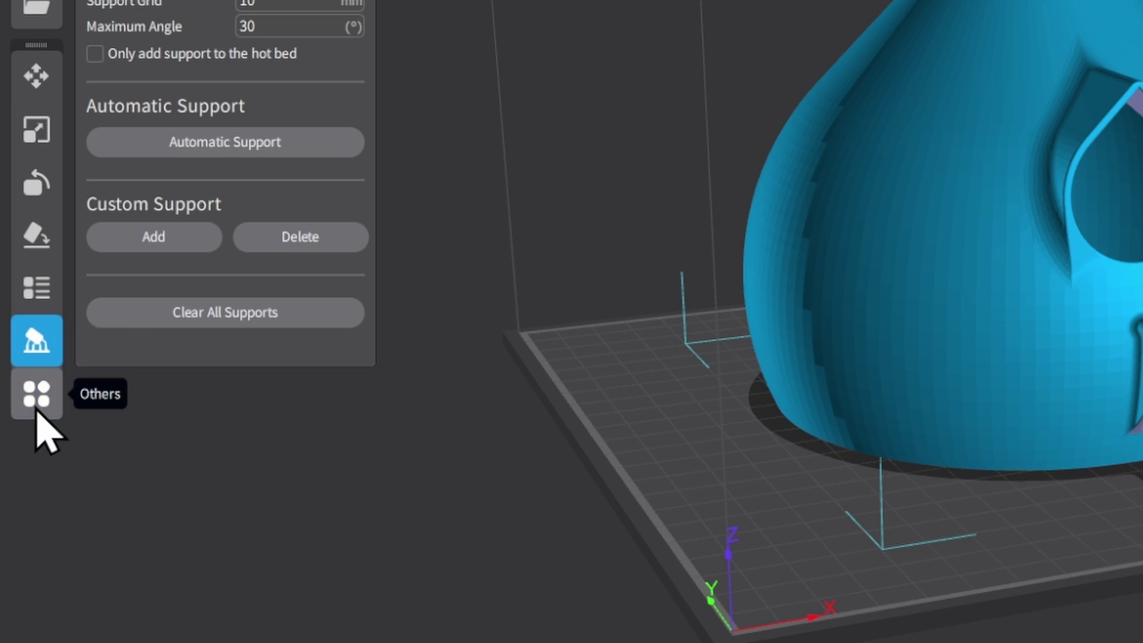
{"action": "left_click", "coordinate": [36, 340]}
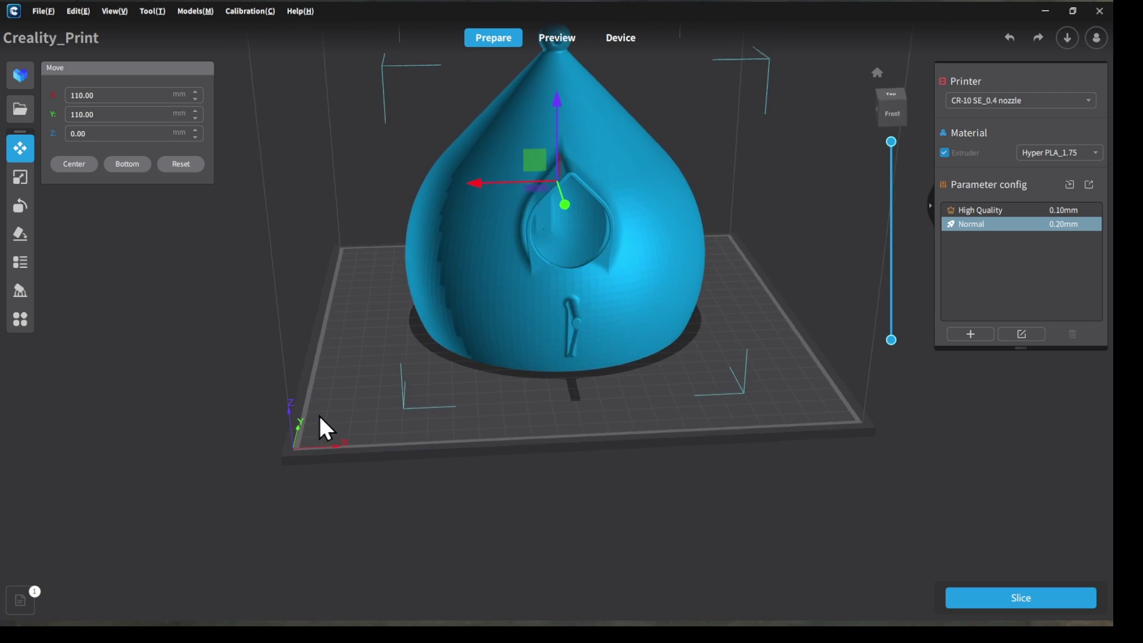
Step: Switch the extruder material to Generic-PLA_1.75, keeping the Normal 0.20 mm profile
{"action": "right_click_drag", "start_coordinate": [321, 417], "coordinate": [25, 414]}
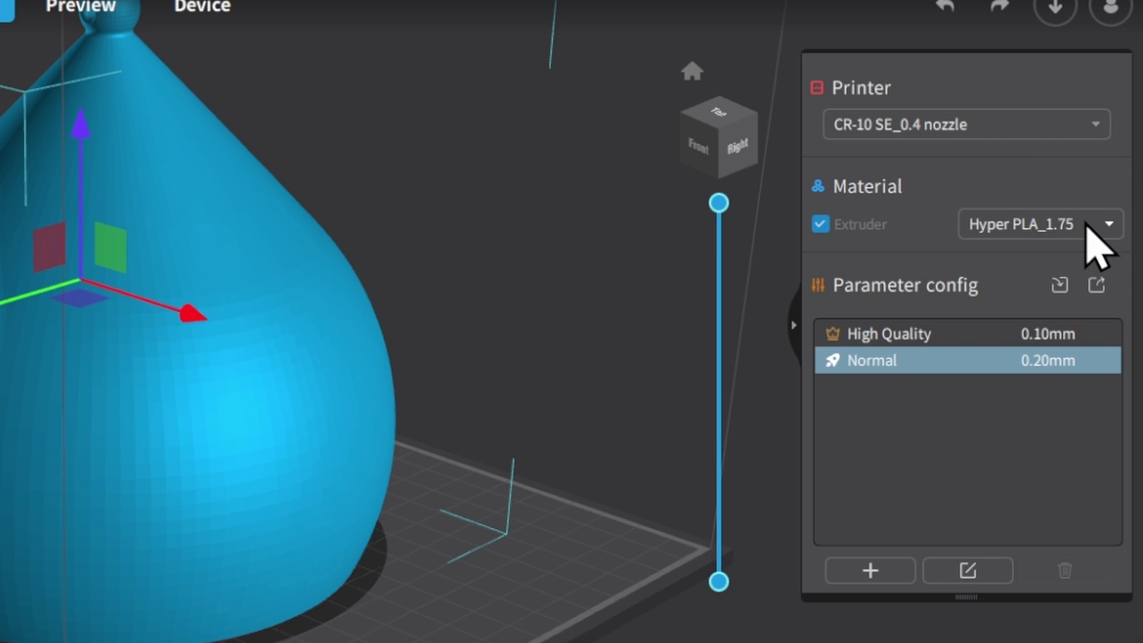
{"action": "left_click", "coordinate": [1086, 229]}
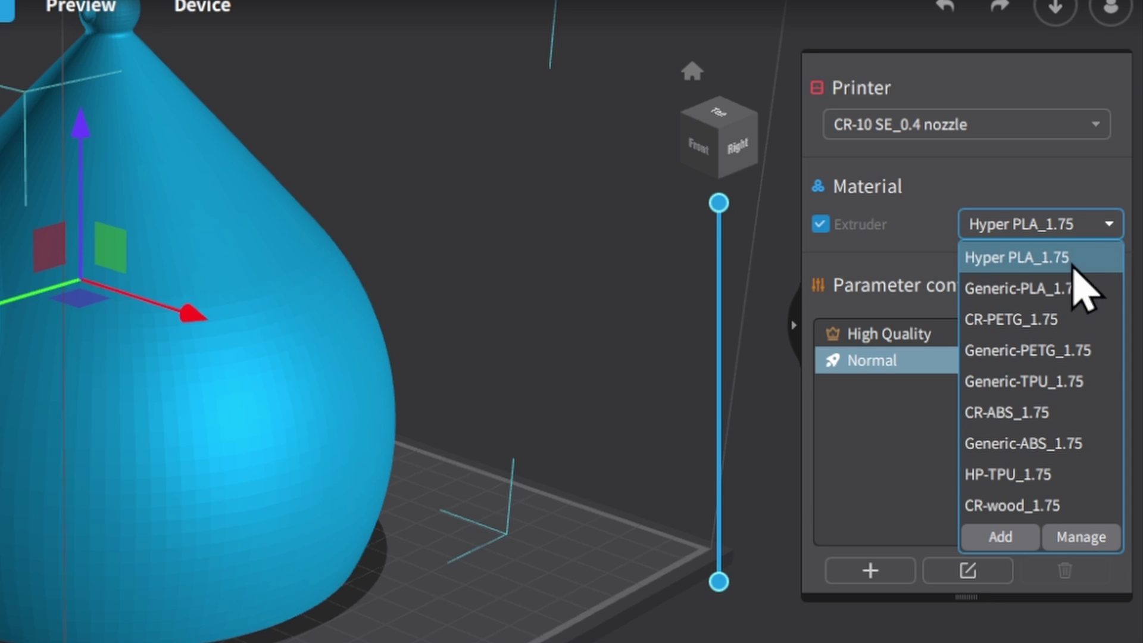
{"action": "left_click", "coordinate": [1012, 288]}
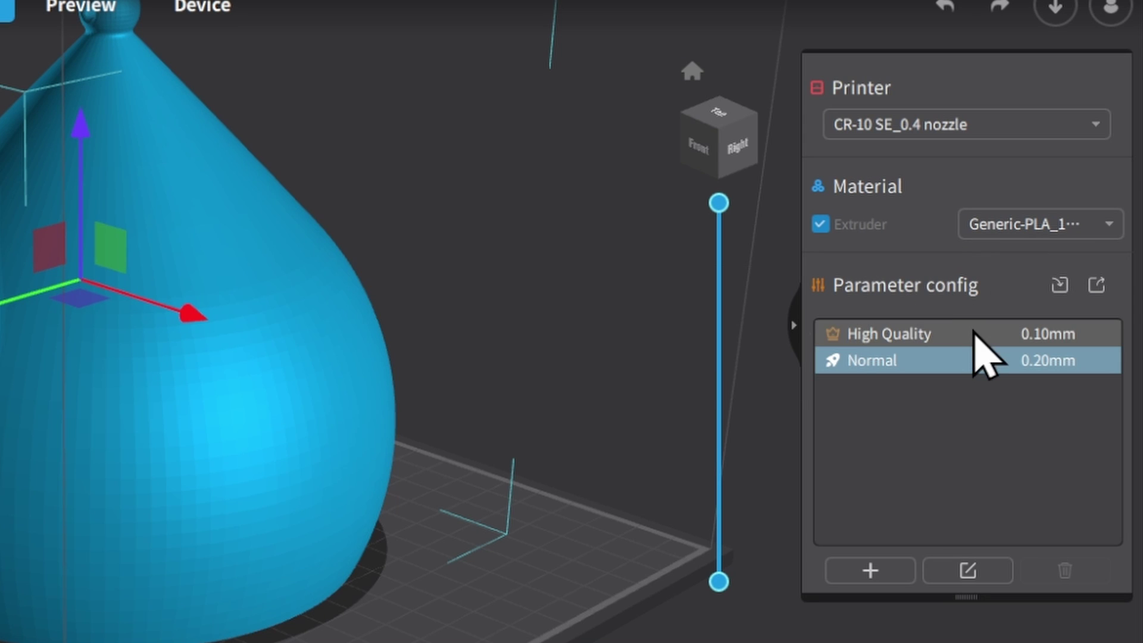
{"action": "mouse_move", "coordinate": [974, 331]}
{"action": "mouse_move", "coordinate": [975, 351]}
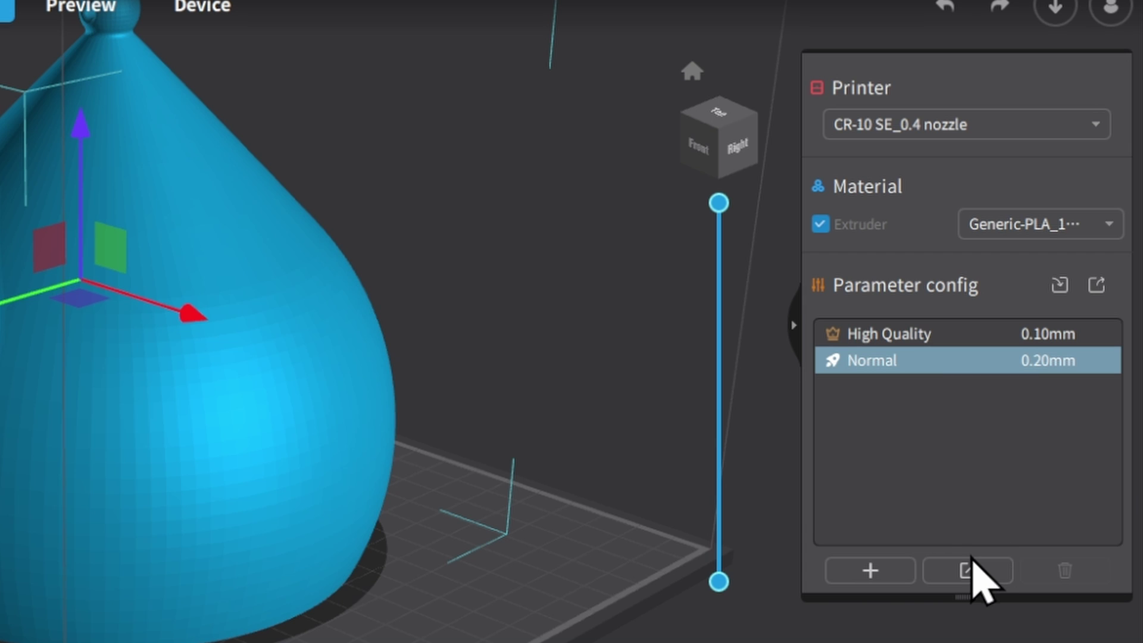
{"action": "left_click", "coordinate": [877, 567]}
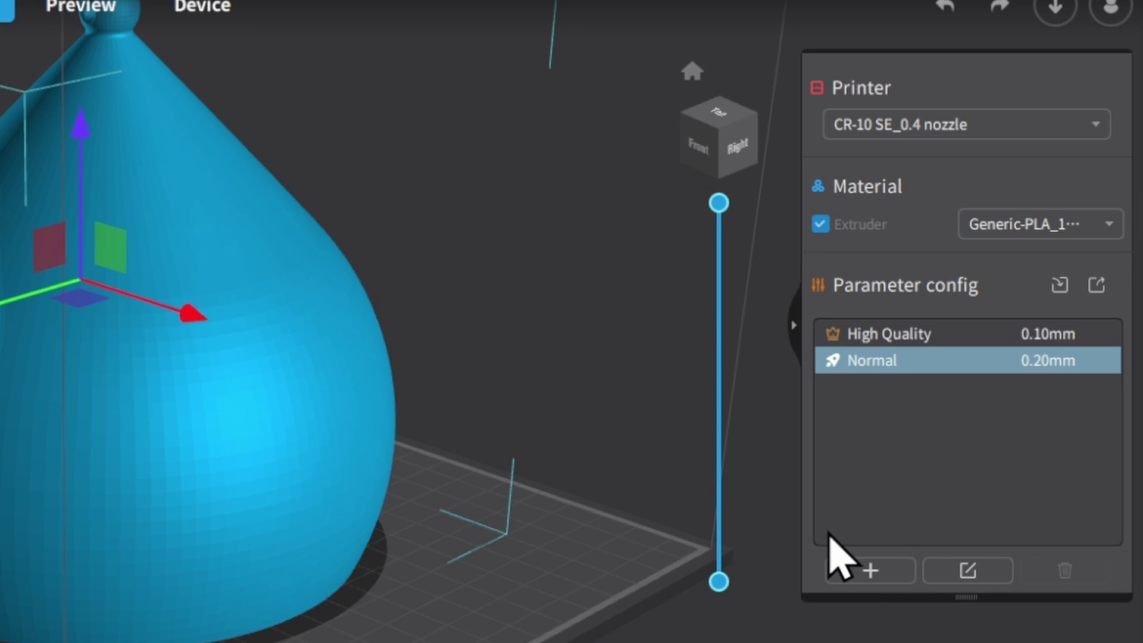
{"action": "left_click", "coordinate": [967, 571]}
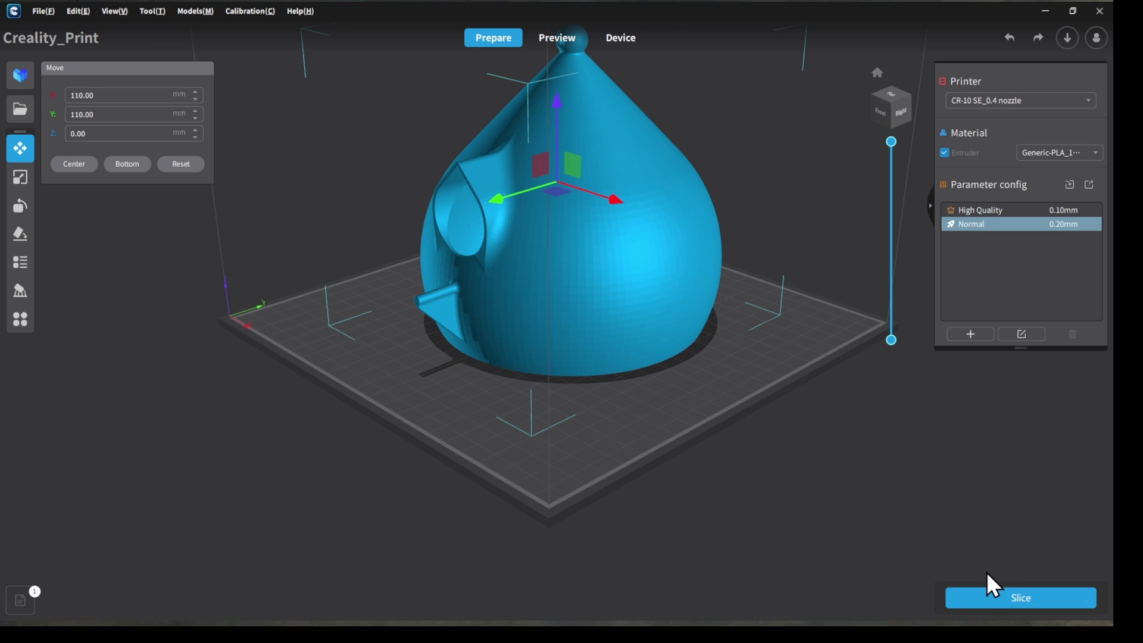
Step: Slice the birdhouse and dismiss the missing-supports warning to view the 3h4m53s, 108.4 g preview
{"action": "left_click", "coordinate": [1006, 590]}
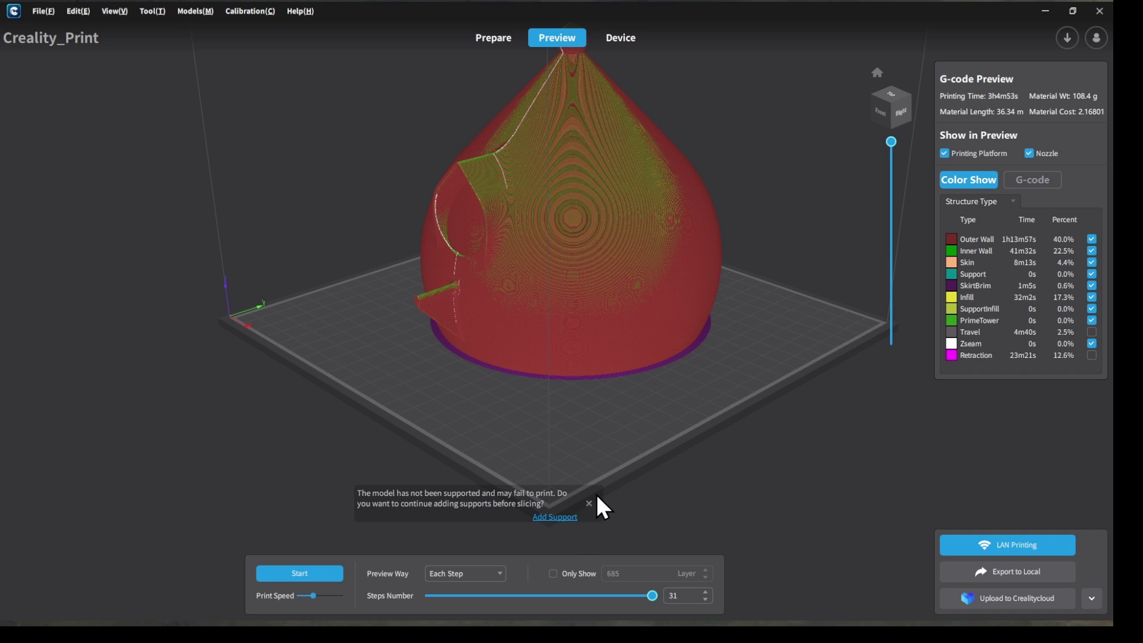
{"action": "left_click", "coordinate": [588, 503]}
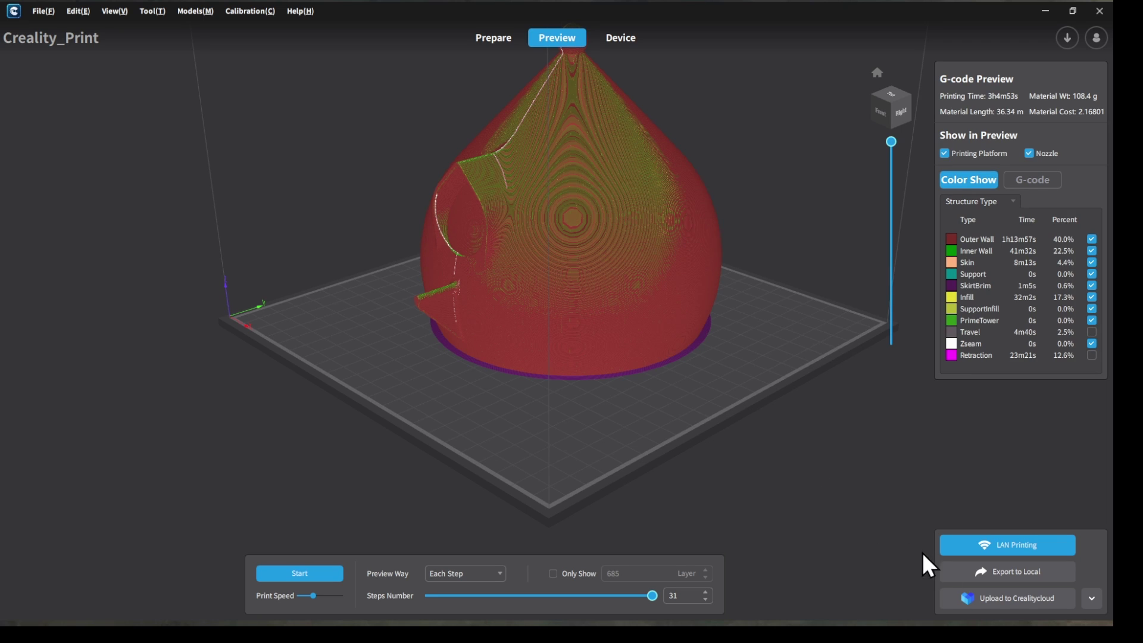
Step: Export the G-code as BIRDHOUSE.gcode to the CR10SE (I:) drive
{"action": "left_click", "coordinate": [970, 570]}
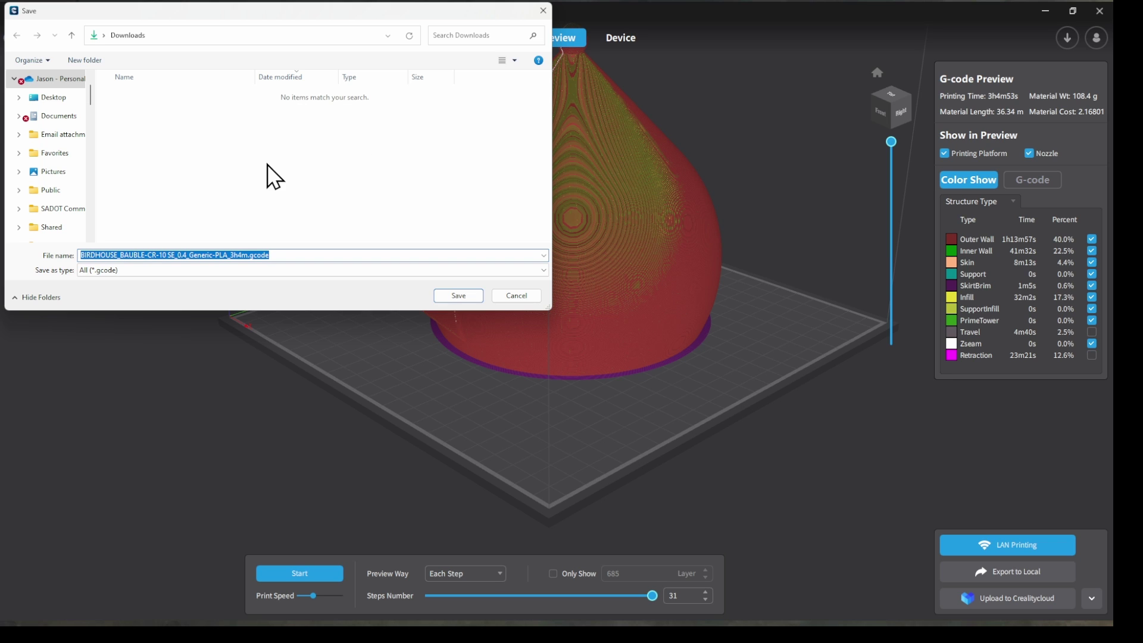
{"action": "left_click", "coordinate": [250, 254]}
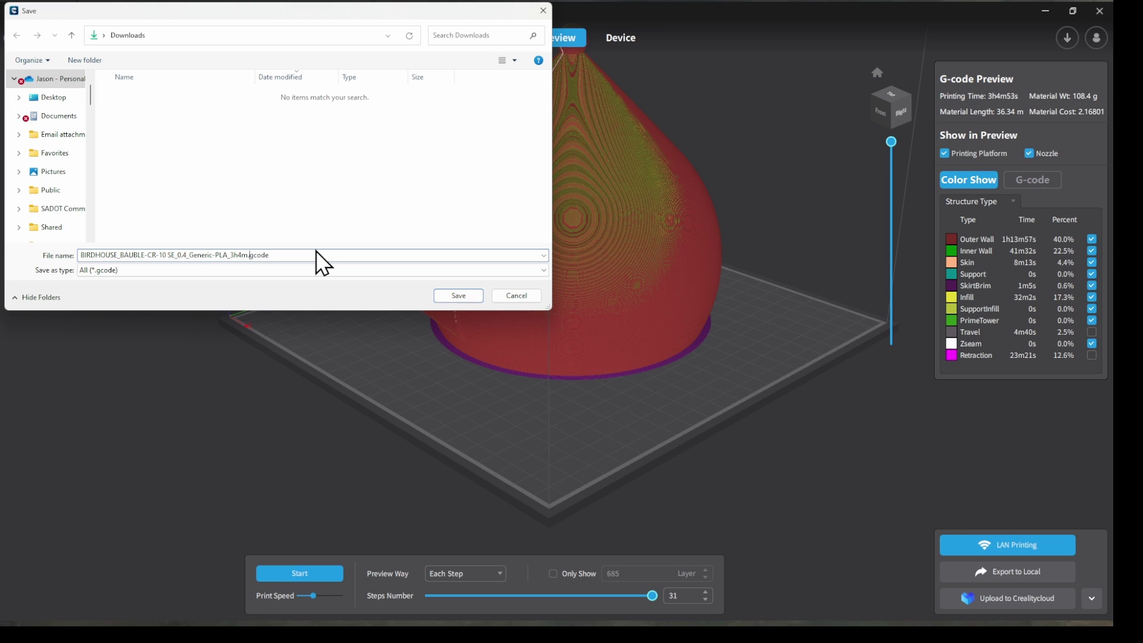
{"action": "key", "text": "BackSpace"}
{"action": "key", "text": "BackSpace"}
{"action": "key", "text": "BackSpace"}
{"action": "key", "text": "BackSpace"}
{"action": "key", "text": "BackSpace"}
{"action": "key", "text": "BackSpace"}
{"action": "key", "text": "BackSpace"}
{"action": "key", "text": "BackSpace"}
{"action": "key", "text": "BackSpace"}
{"action": "key", "text": "BackSpace"}
{"action": "key", "text": "BackSpace"}
{"action": "key", "text": "BackSpace"}
{"action": "key", "text": "BackSpace"}
{"action": "key", "text": "BackSpace"}
{"action": "key", "text": "BackSpace"}
{"action": "key", "text": "BackSpace"}
{"action": "key", "text": "BackSpace"}
{"action": "key", "text": "BackSpace"}
{"action": "key", "text": "BackSpace"}
{"action": "key", "text": "BackSpace"}
{"action": "key", "text": "BackSpace"}
{"action": "key", "text": "BackSpace"}
{"action": "key", "text": "BackSpace"}
{"action": "key", "text": "BackSpace"}
{"action": "key", "text": "BackSpace"}
{"action": "key", "text": "BackSpace"}
{"action": "key", "text": "BackSpace"}
{"action": "key", "text": "BackSpace"}
{"action": "key", "text": "BackSpace"}
{"action": "key", "text": "BackSpace"}
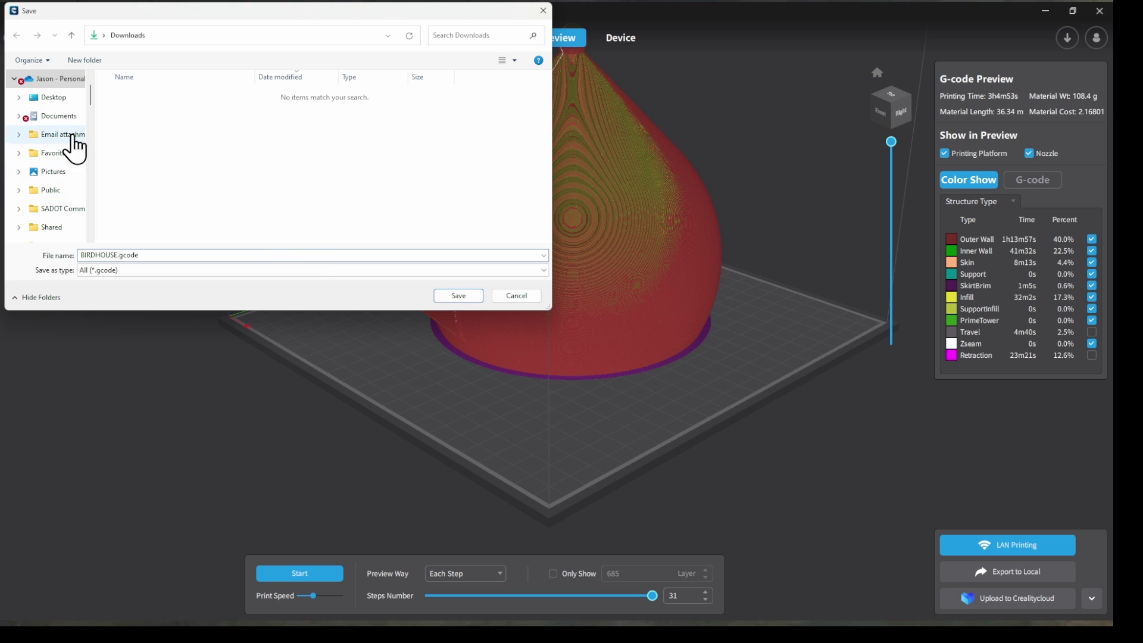
{"action": "scroll", "coordinate": [51, 130], "scroll_direction": "down", "scroll_amount": 6}
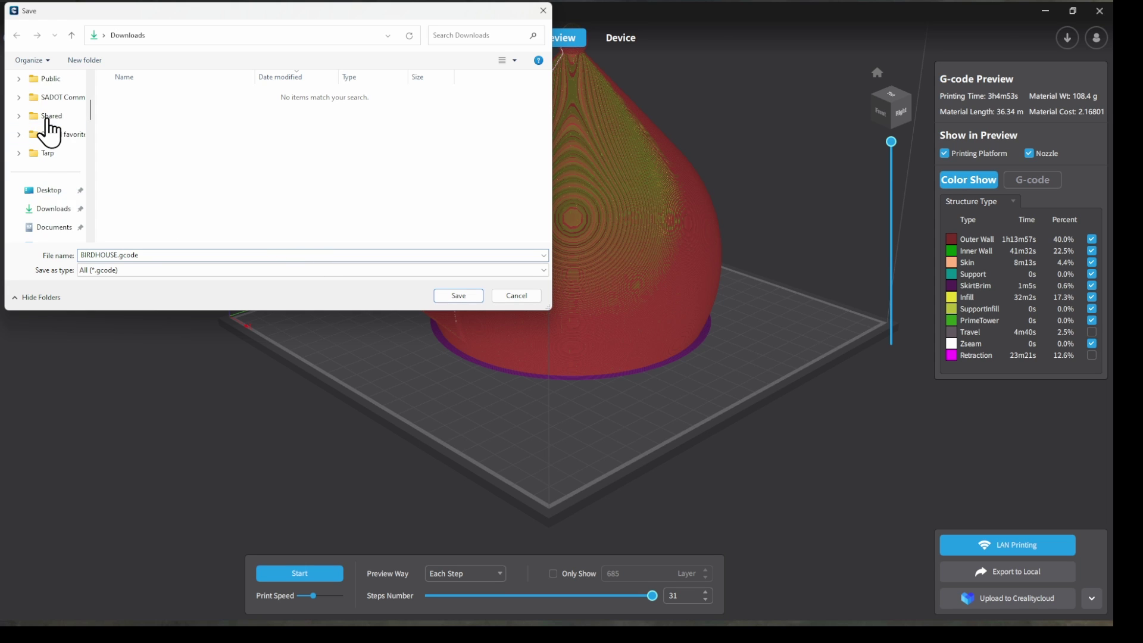
{"action": "scroll", "coordinate": [51, 131], "scroll_direction": "down", "scroll_amount": 8}
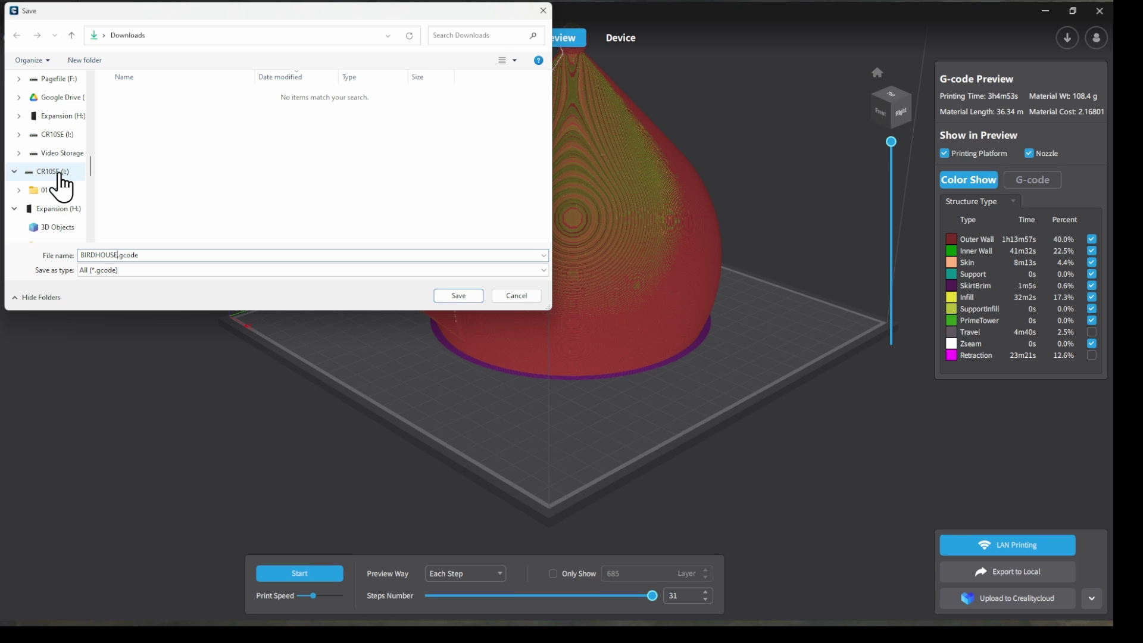
{"action": "left_click", "coordinate": [59, 173]}
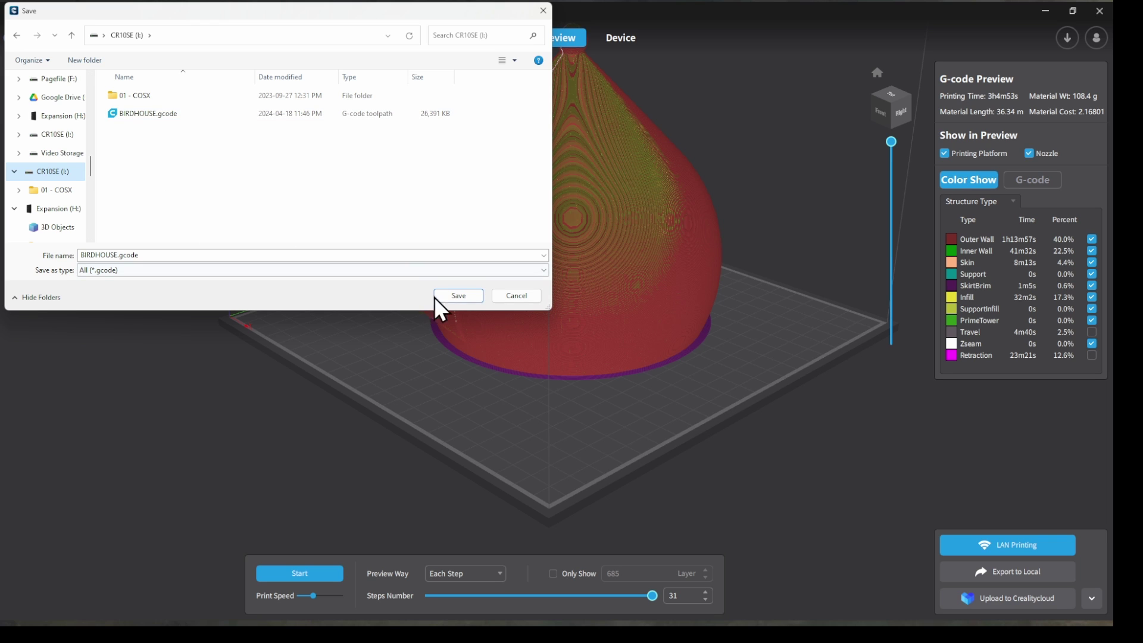
{"action": "left_click", "coordinate": [450, 296]}
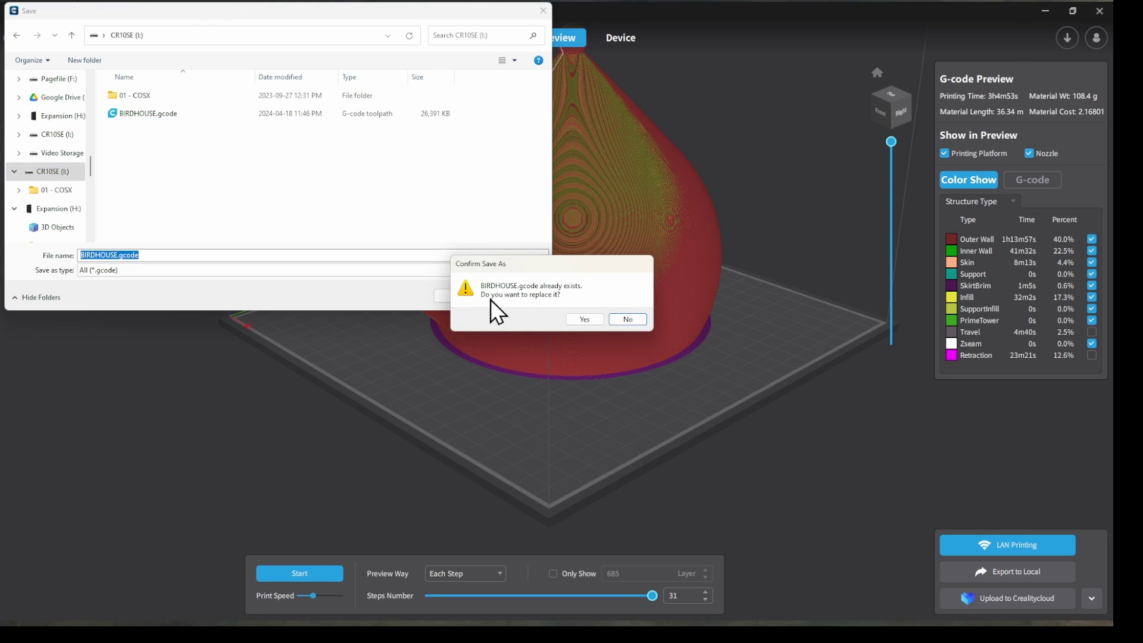
Step: Replace the existing BIRDHOUSE.gcode on the drive and acknowledge the save-finished message
{"action": "left_click", "coordinate": [581, 321]}
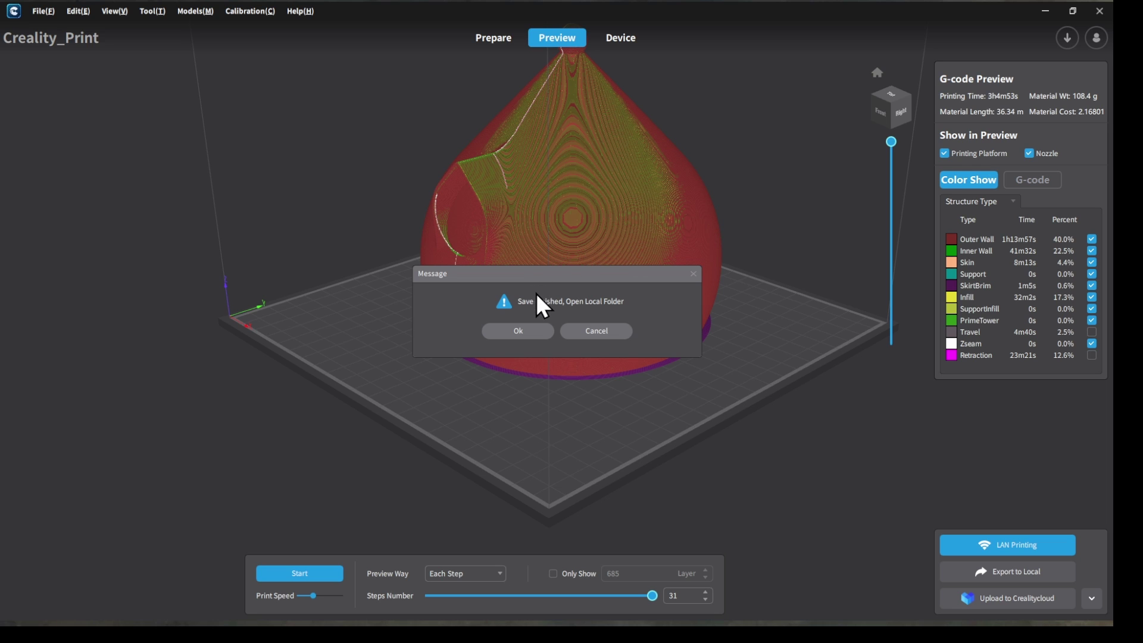
{"action": "left_click", "coordinate": [519, 332]}
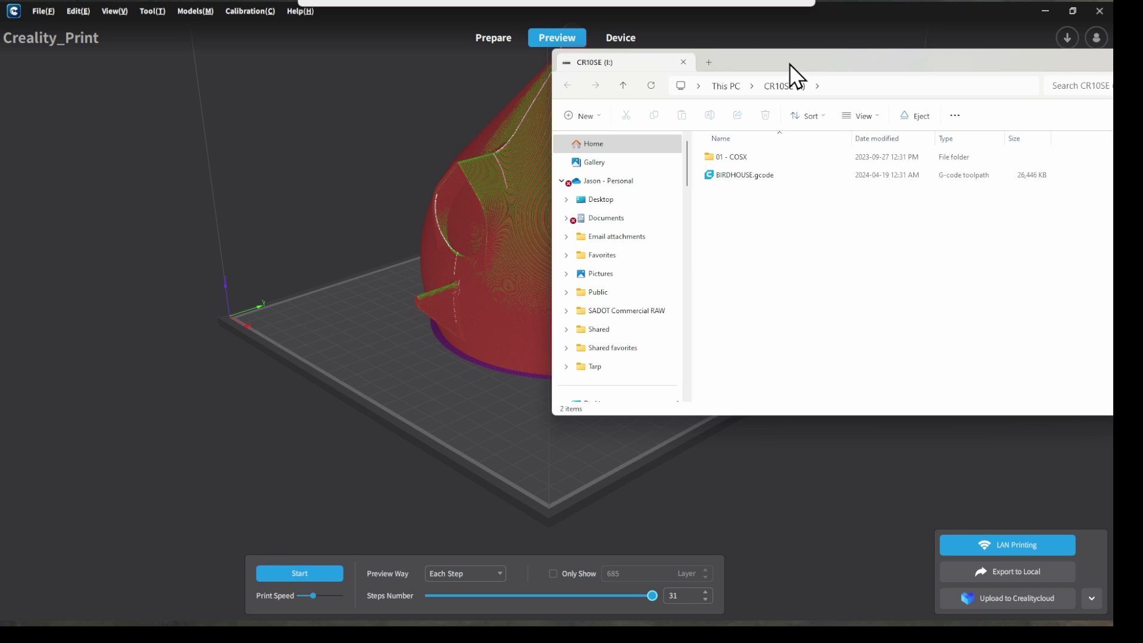
Step: Eject the CR10SE (I:) drive from File Explorer's navigation pane
{"action": "left_click_drag", "start_coordinate": [789, 63], "coordinate": [560, 119]}
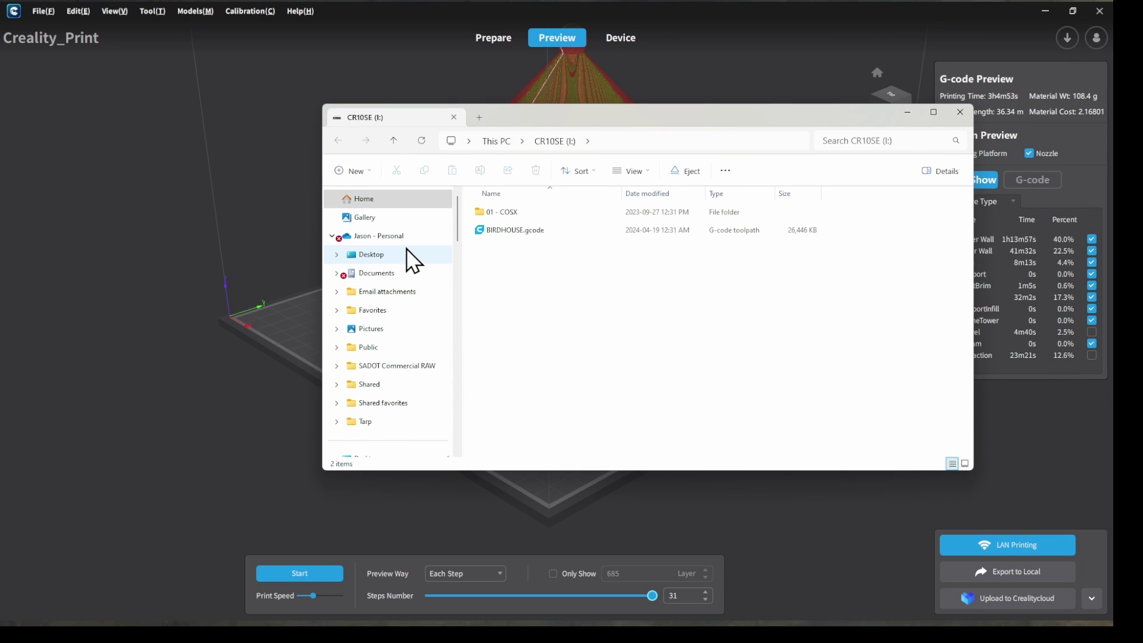
{"action": "scroll", "coordinate": [411, 258], "scroll_direction": "down", "scroll_amount": 3}
{"action": "scroll", "coordinate": [410, 258], "scroll_direction": "down", "scroll_amount": 10}
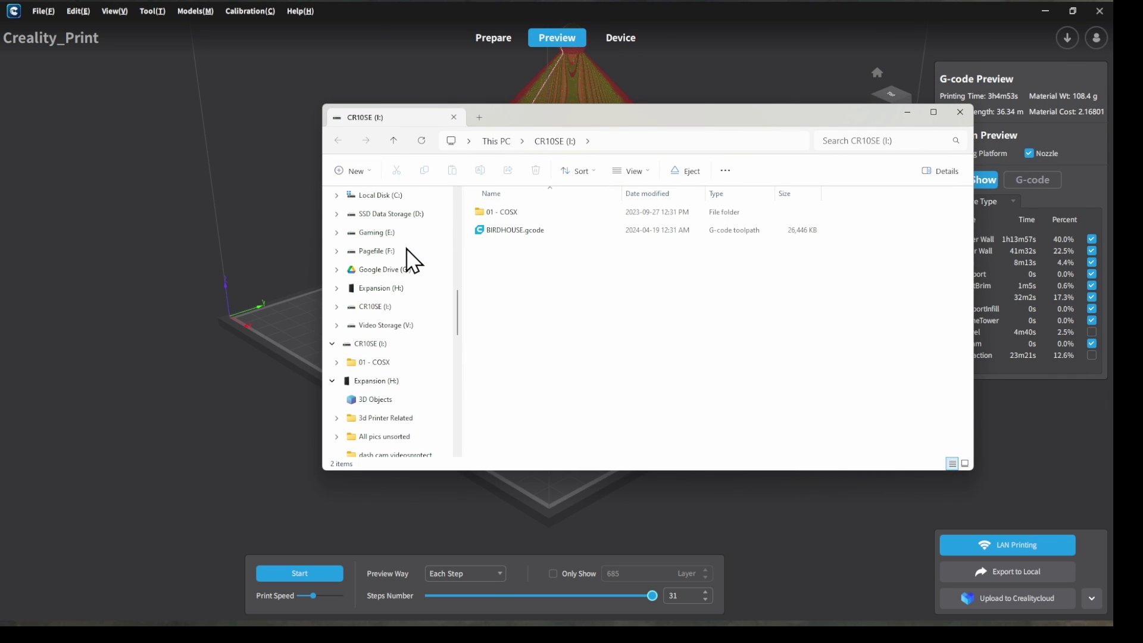
{"action": "right_click", "coordinate": [360, 344]}
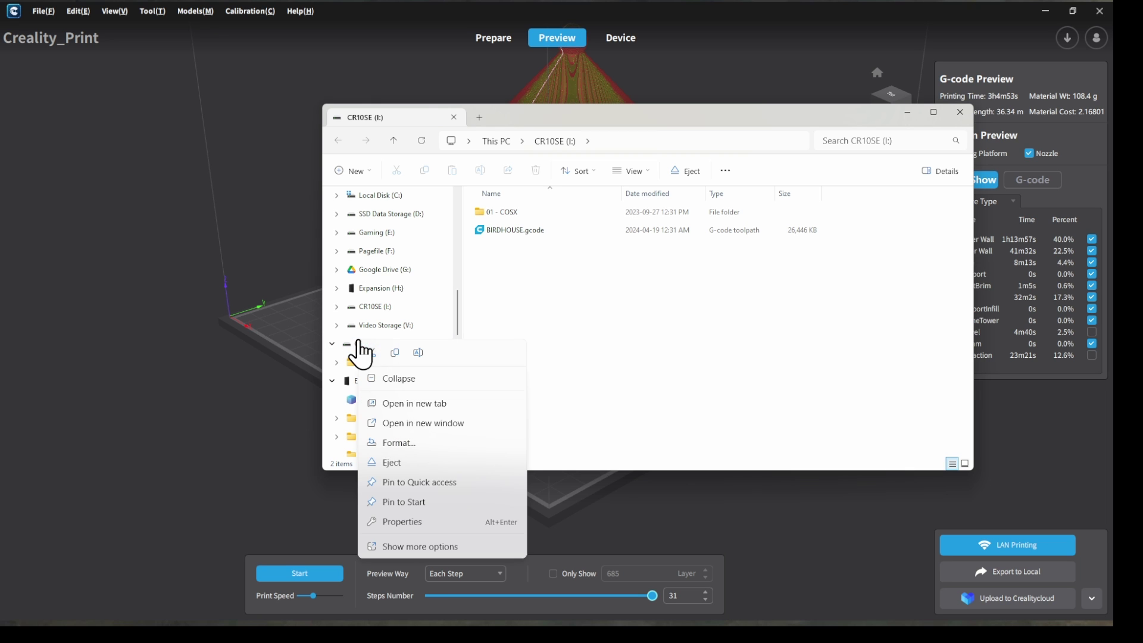
{"action": "left_click", "coordinate": [390, 464]}
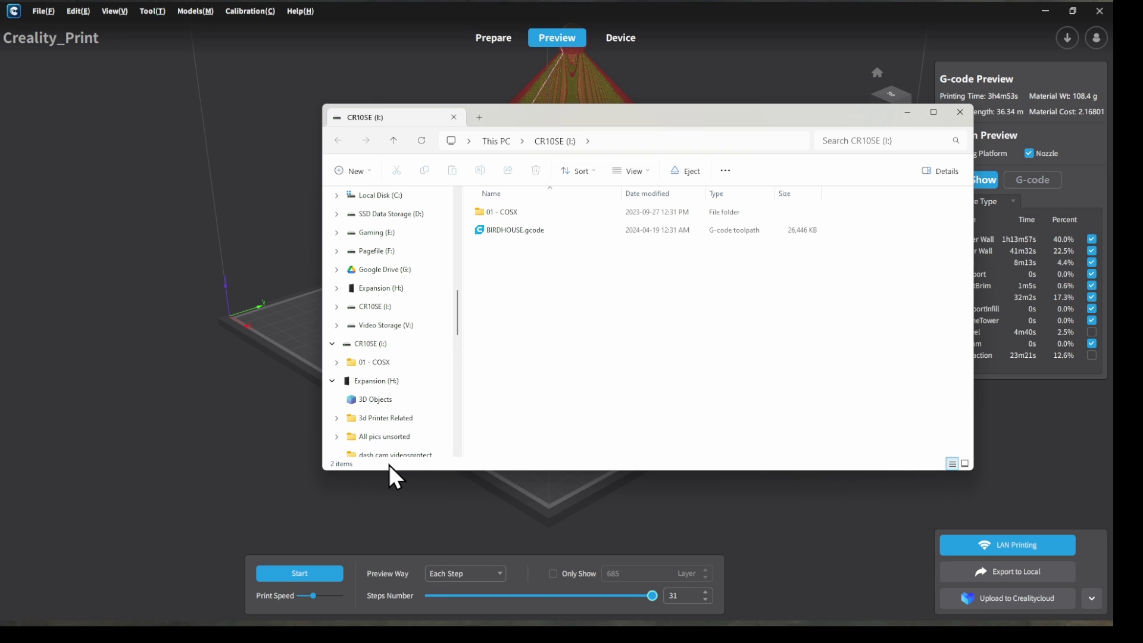